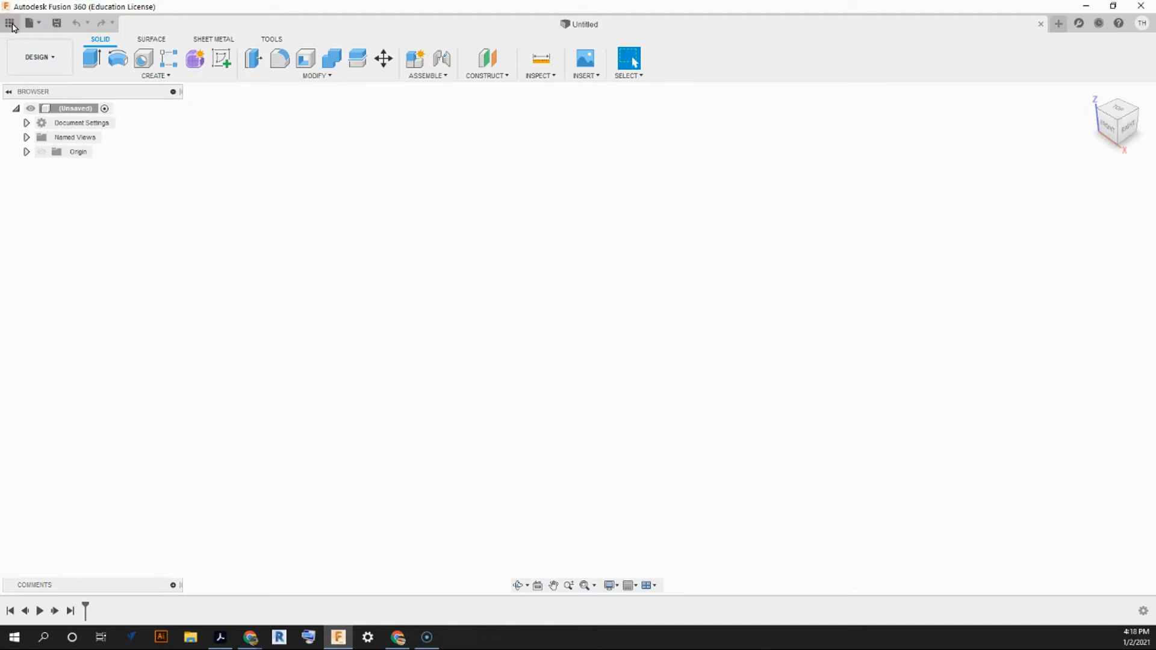
Step: Show the project data and select the owner's own team from the list of teams
click(11, 25)
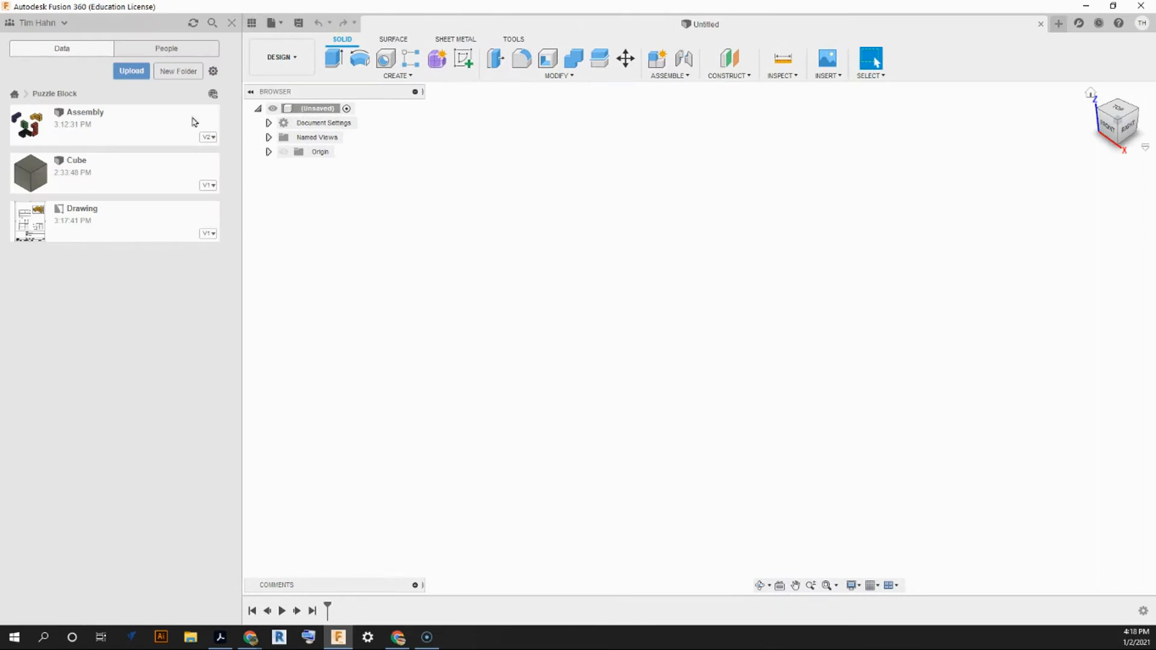
click(64, 24)
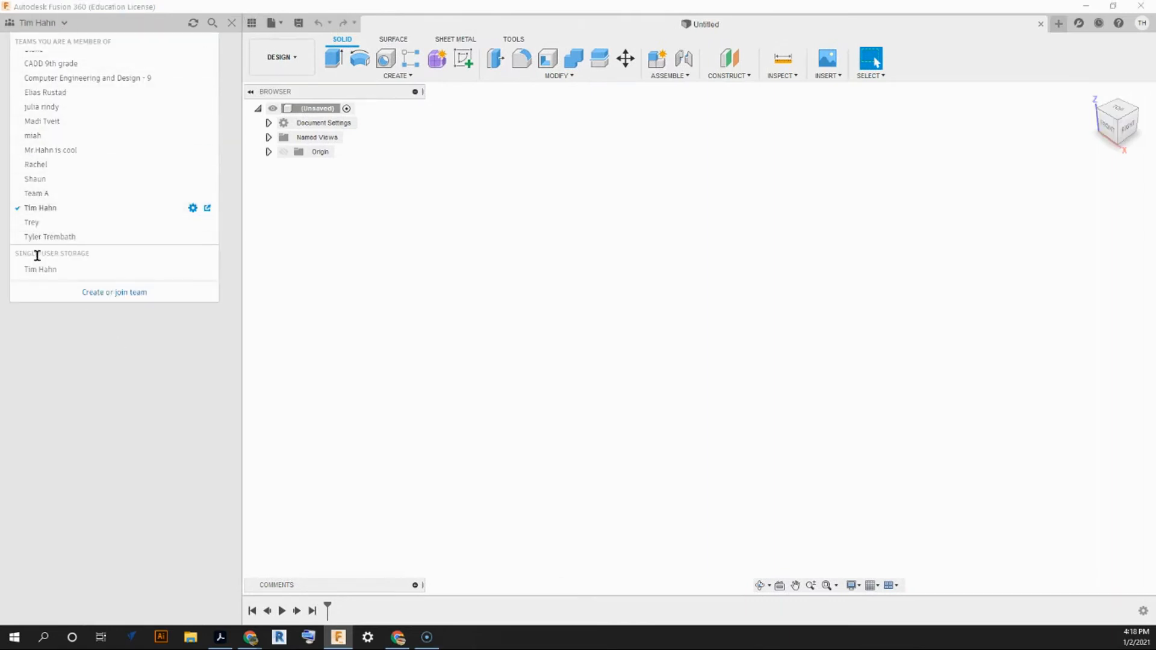
scroll(92, 92, up, 2)
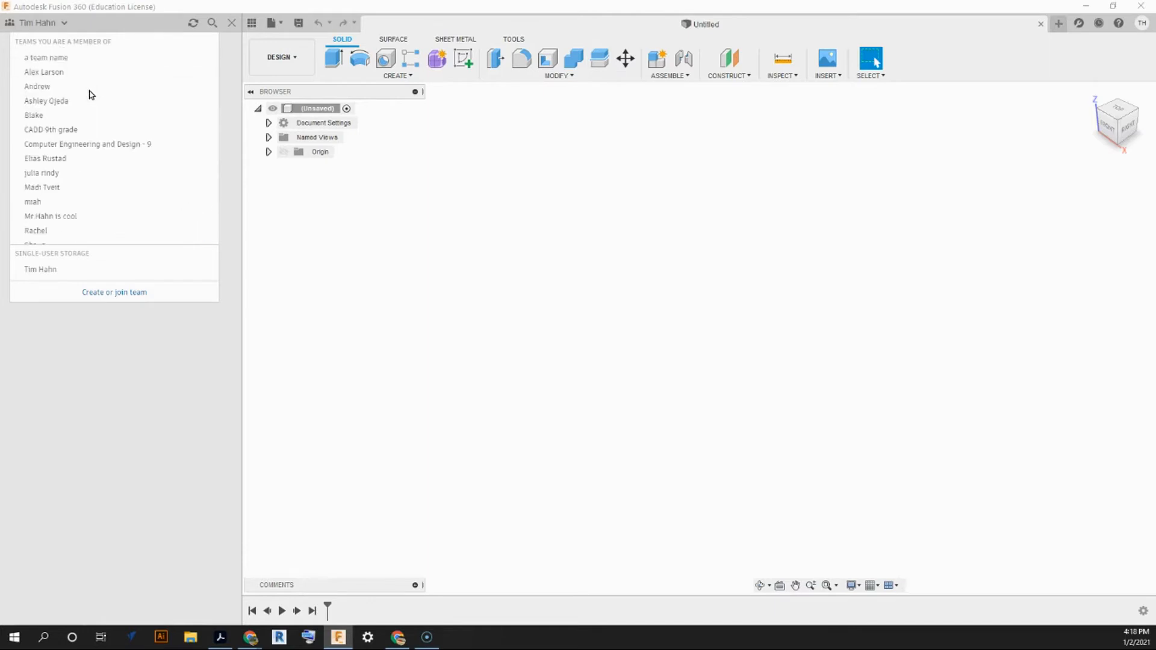
scroll(85, 97, down, 3)
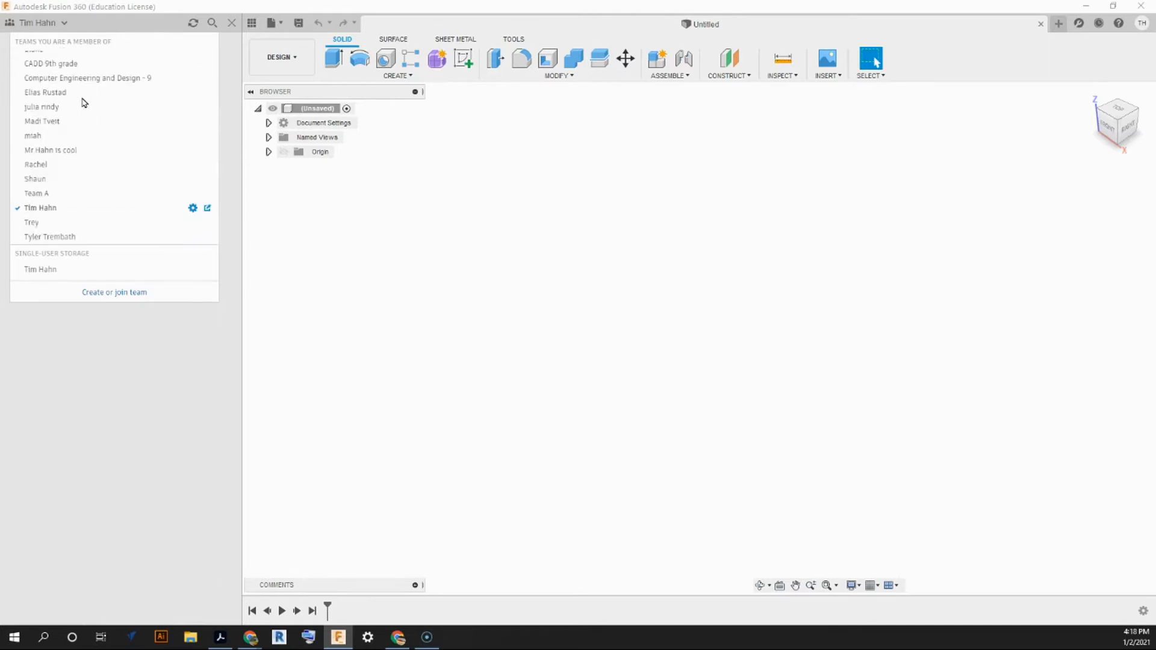
click(46, 213)
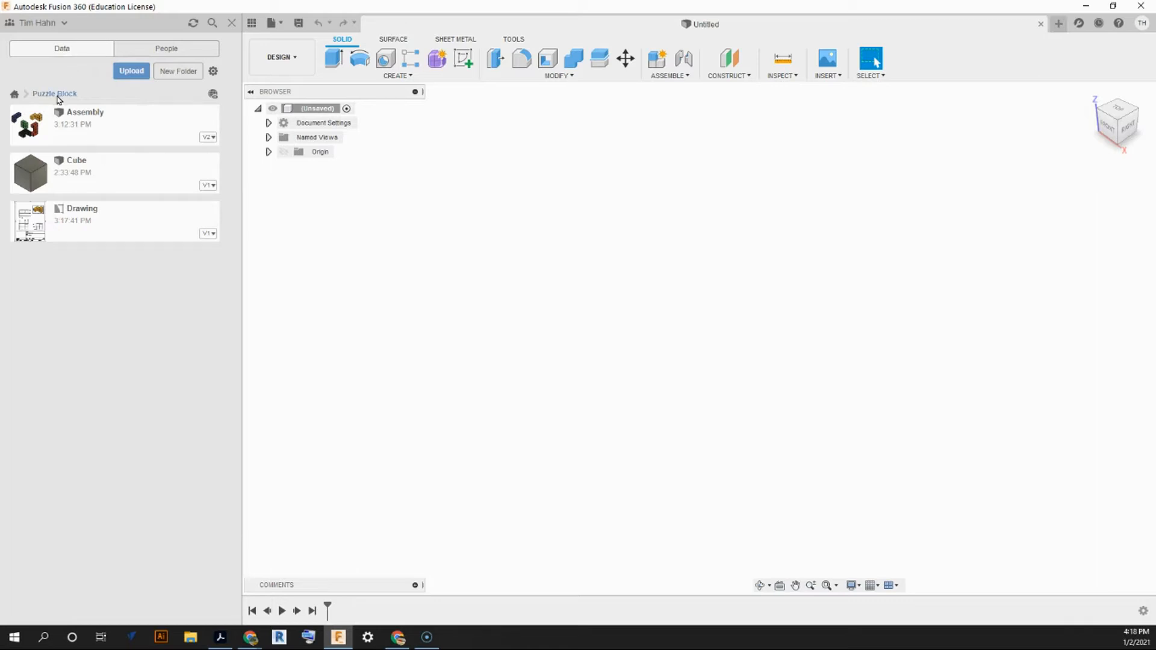
Step: Go to the list of all projects and create a new project named "Puzzle Block"
click(14, 94)
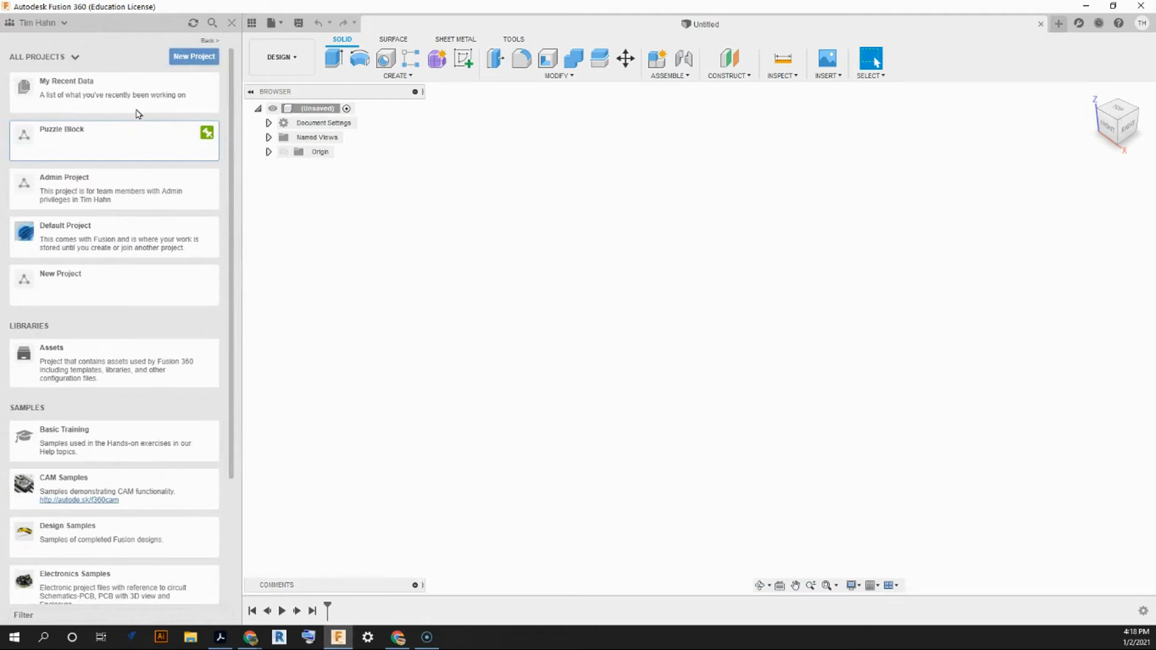
click(211, 41)
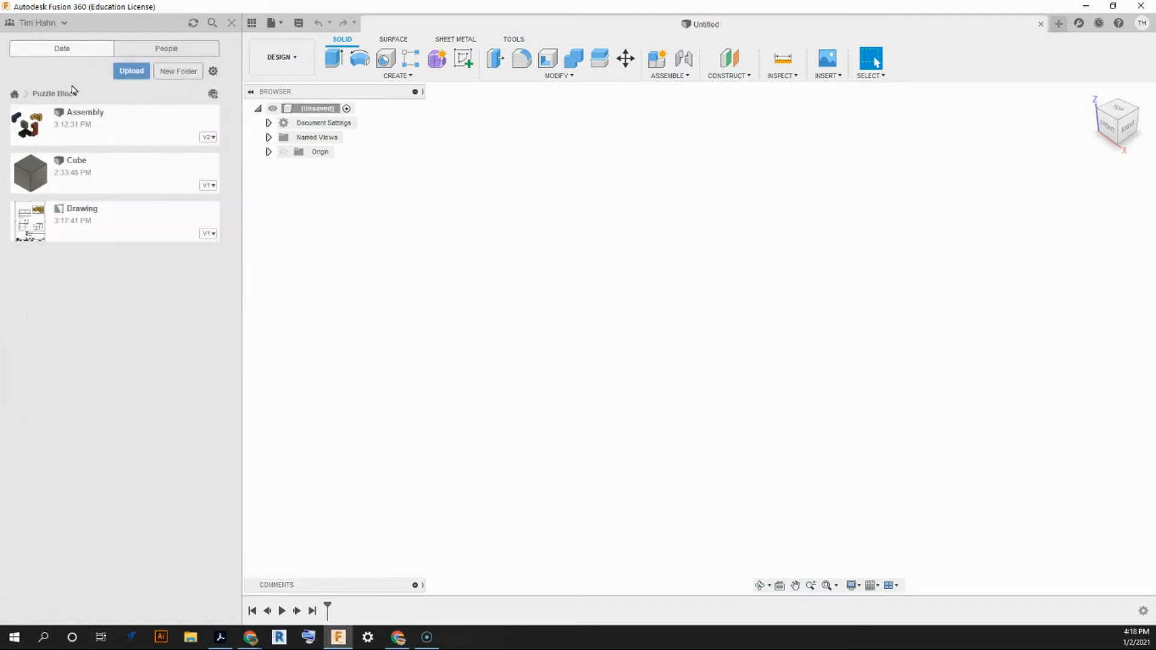
click(15, 94)
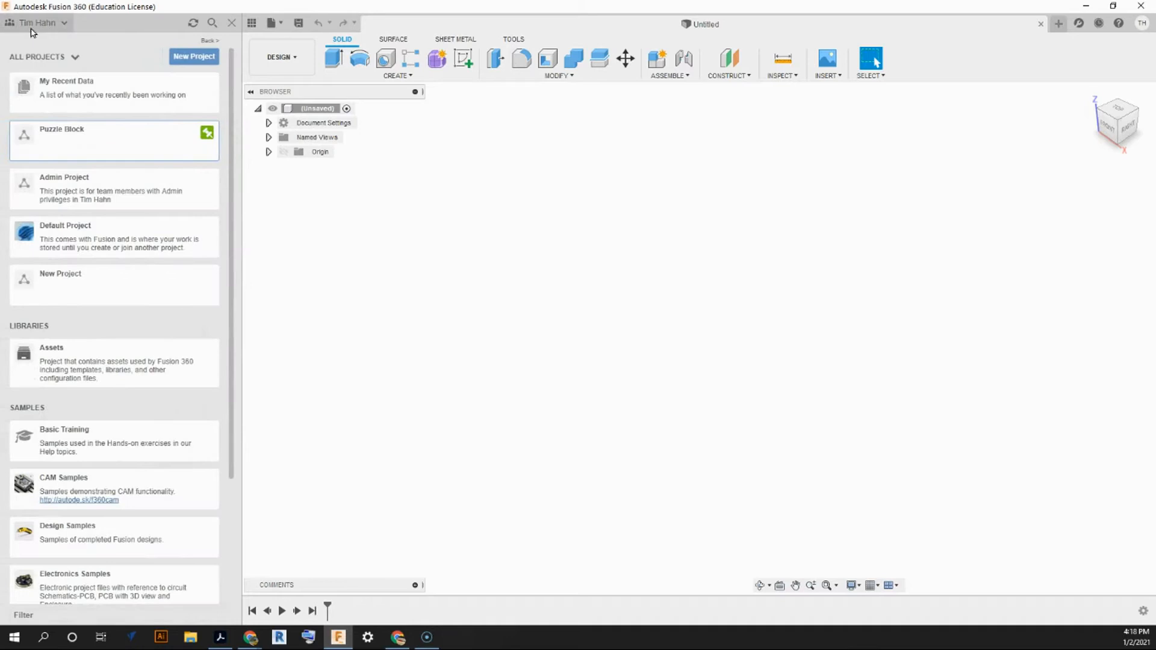
click(194, 57)
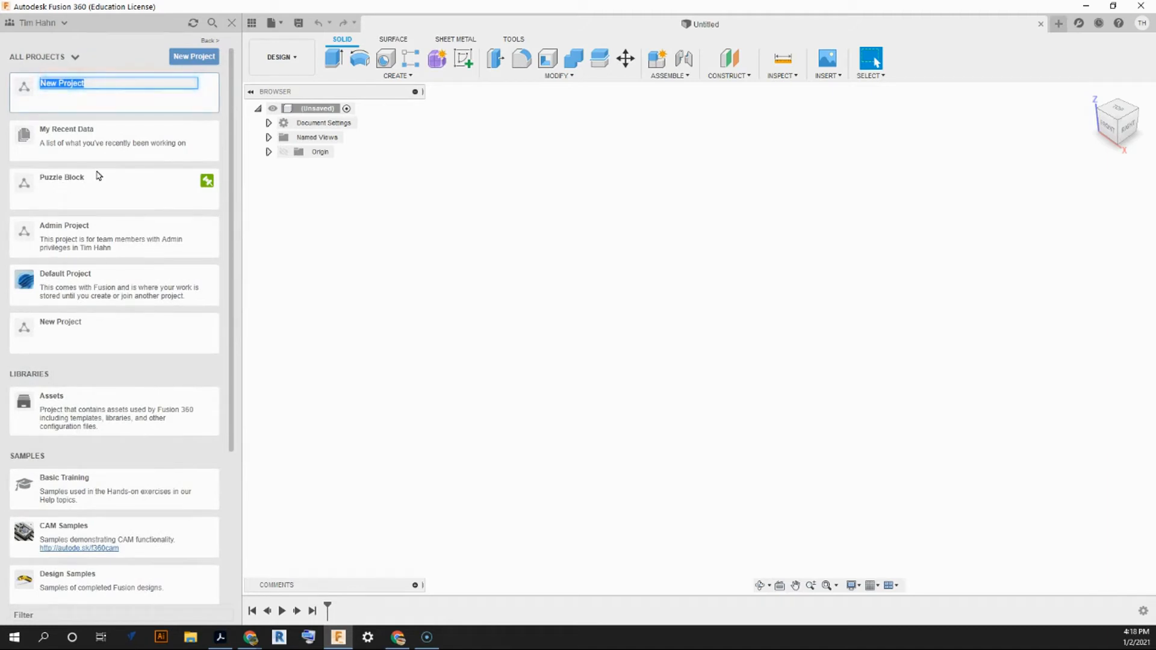
text(Puzz)
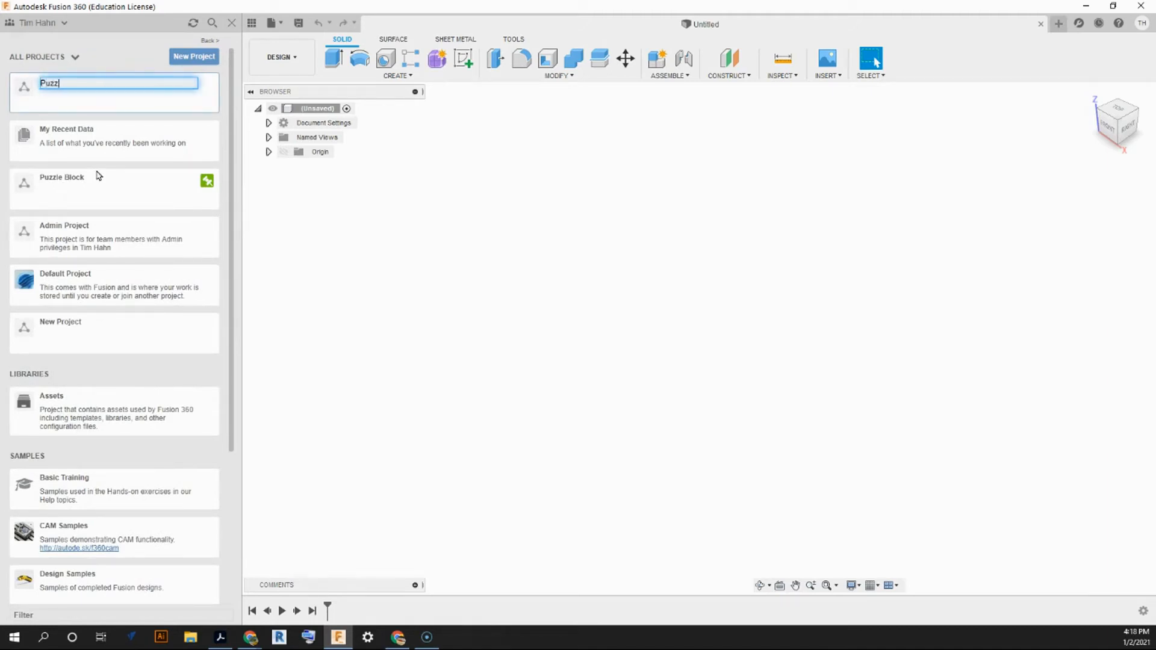
text(le Block)
click(183, 108)
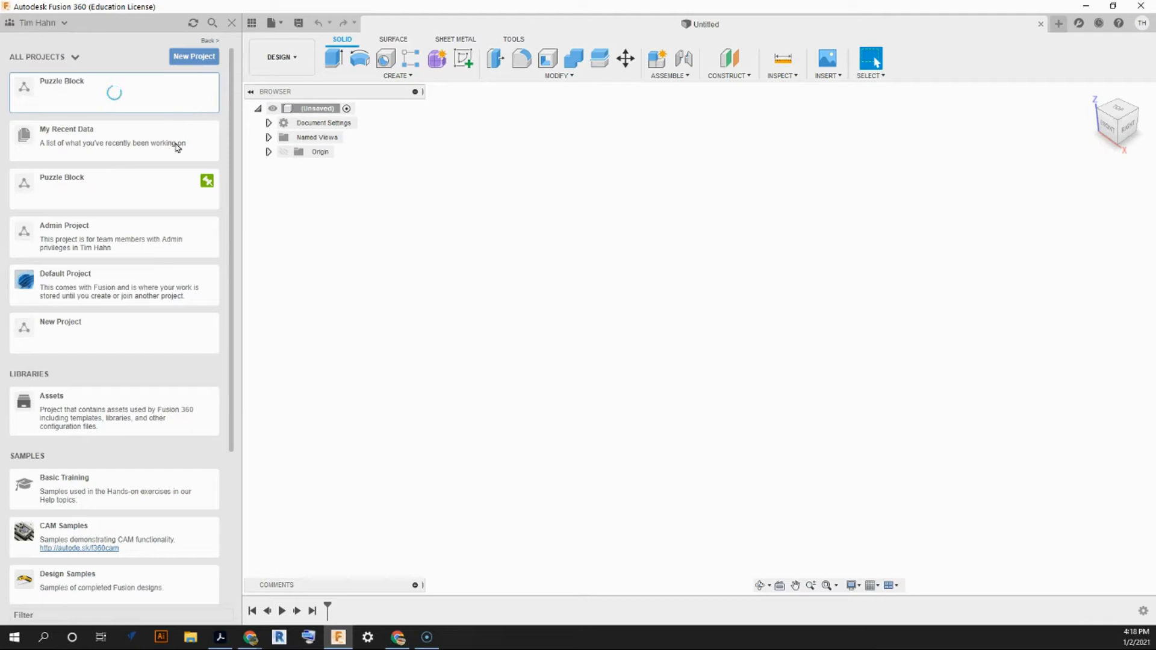
Step: Pin the new Puzzle Block project in the project list and unpin it again
scroll(133, 190, down, 3)
scroll(110, 229, up, 3)
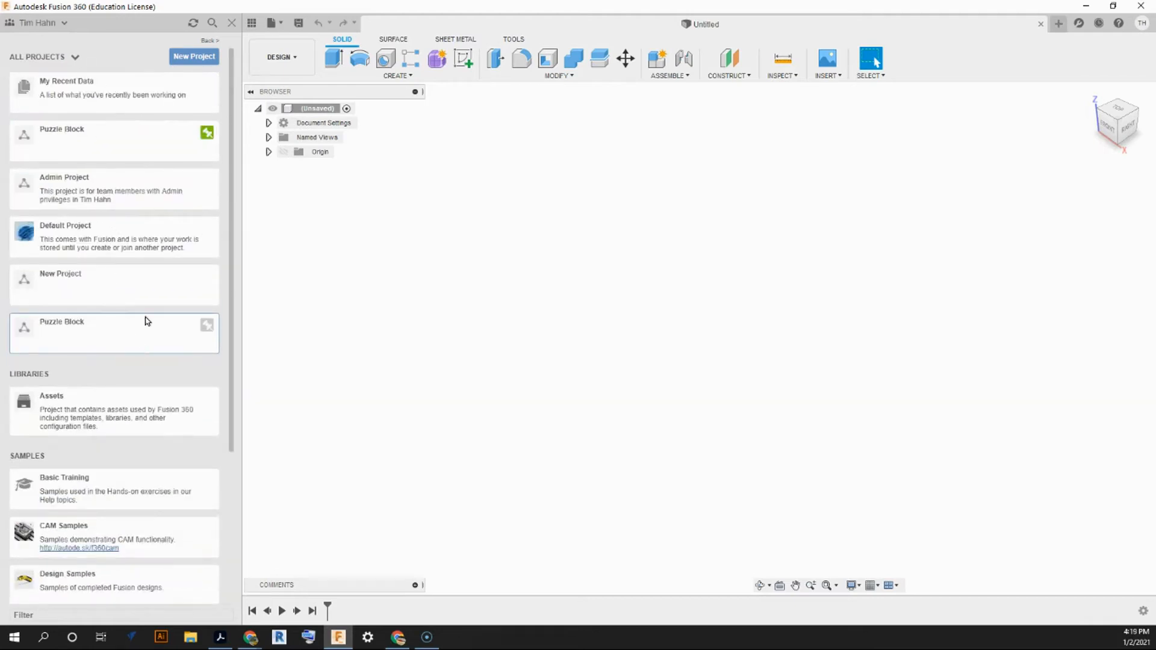
mouse_move(205, 328)
click(205, 328)
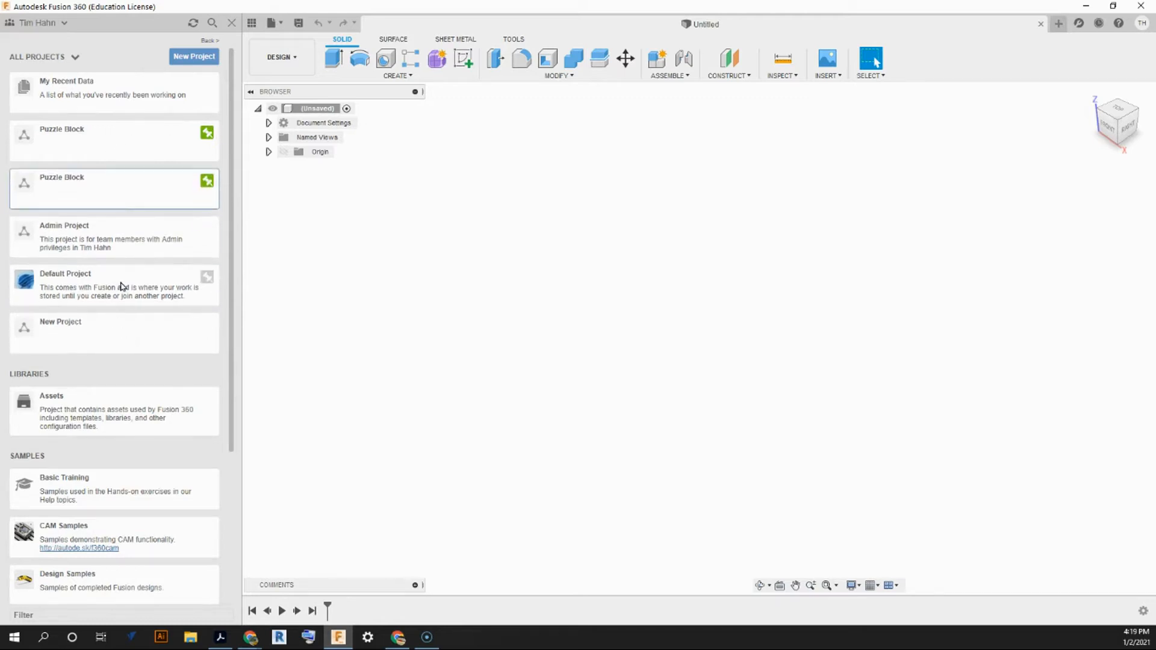
click(207, 180)
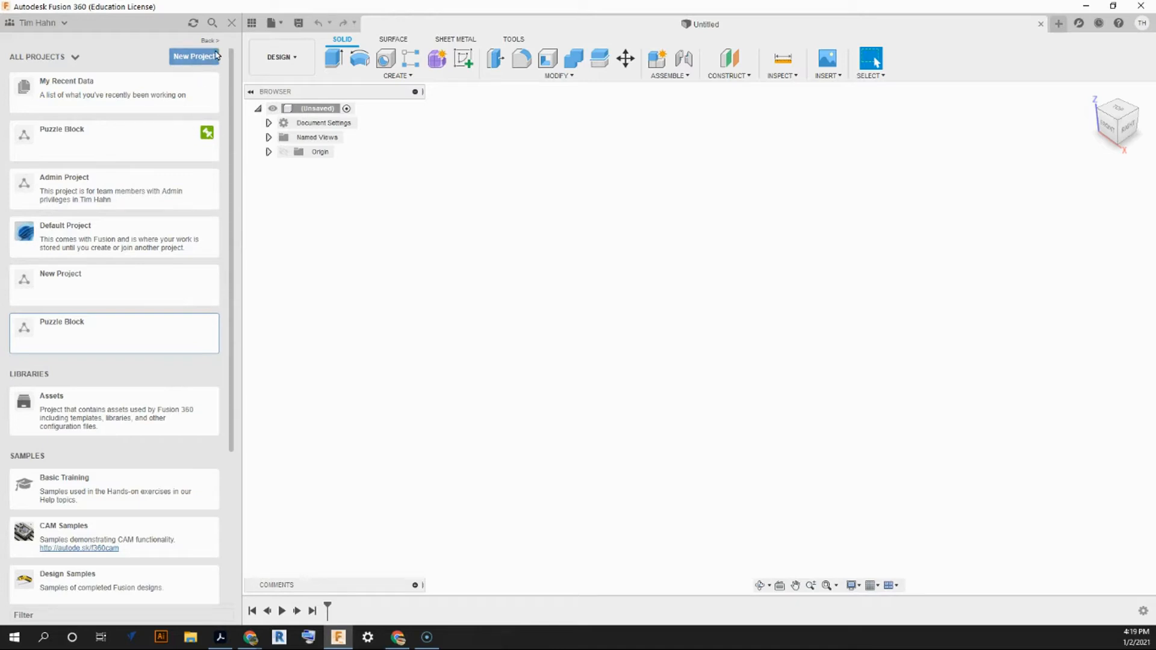
Step: Open the Puzzle Block project and save the untitled design in it as "Piece 1 6 cubes"
click(77, 138)
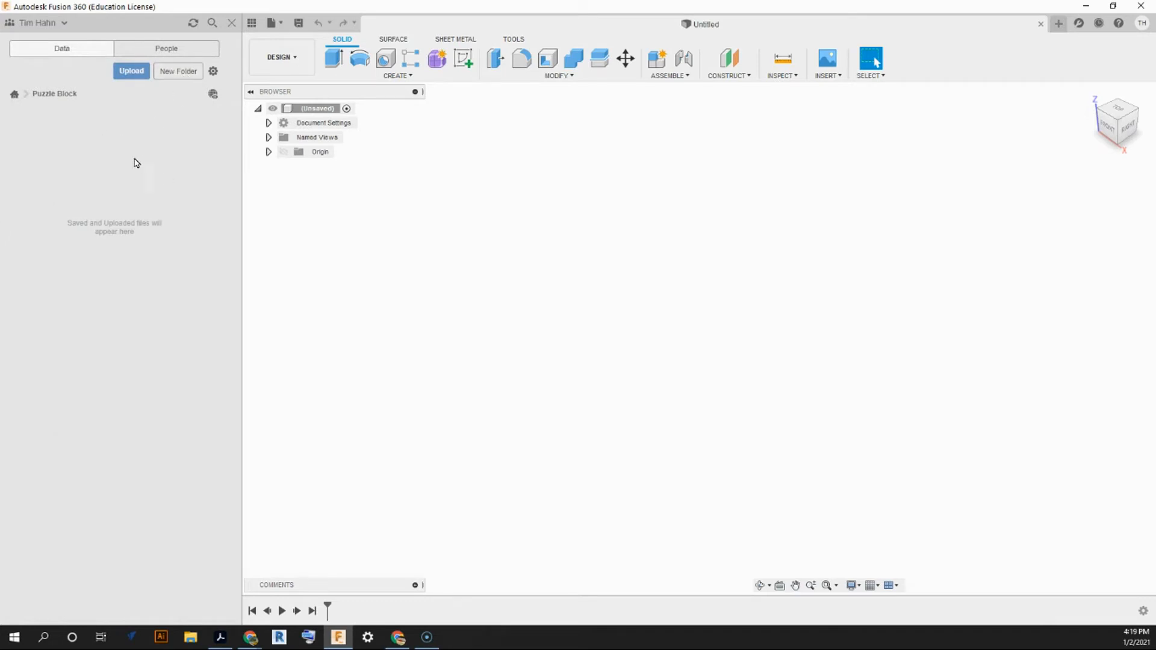
click(252, 24)
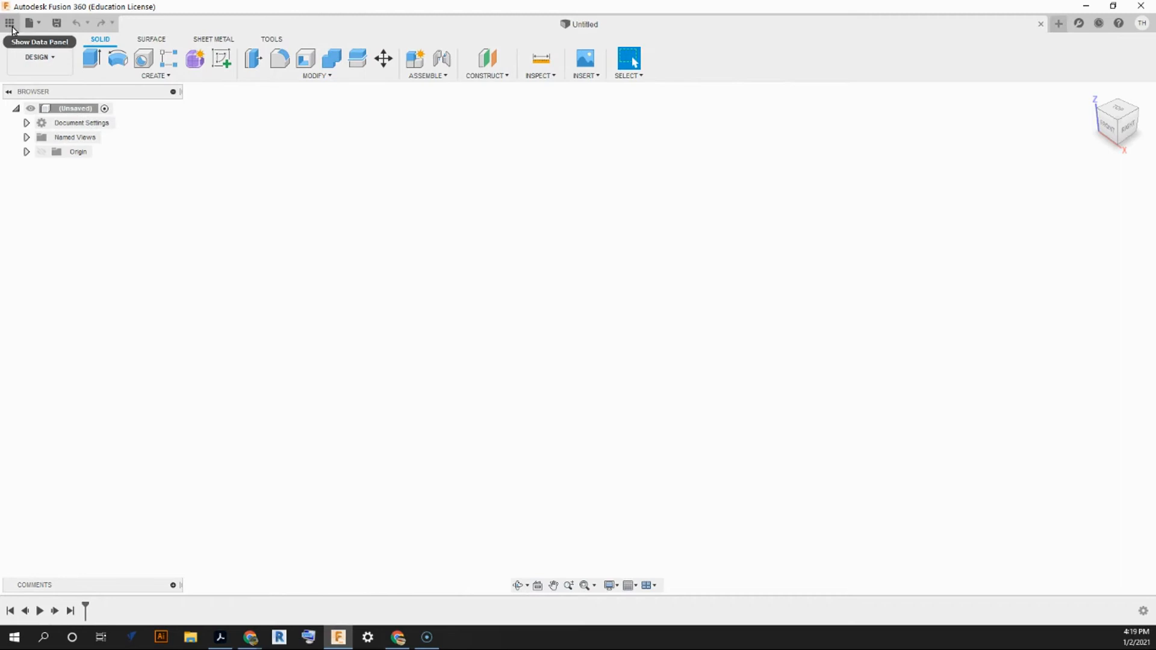
click(57, 23)
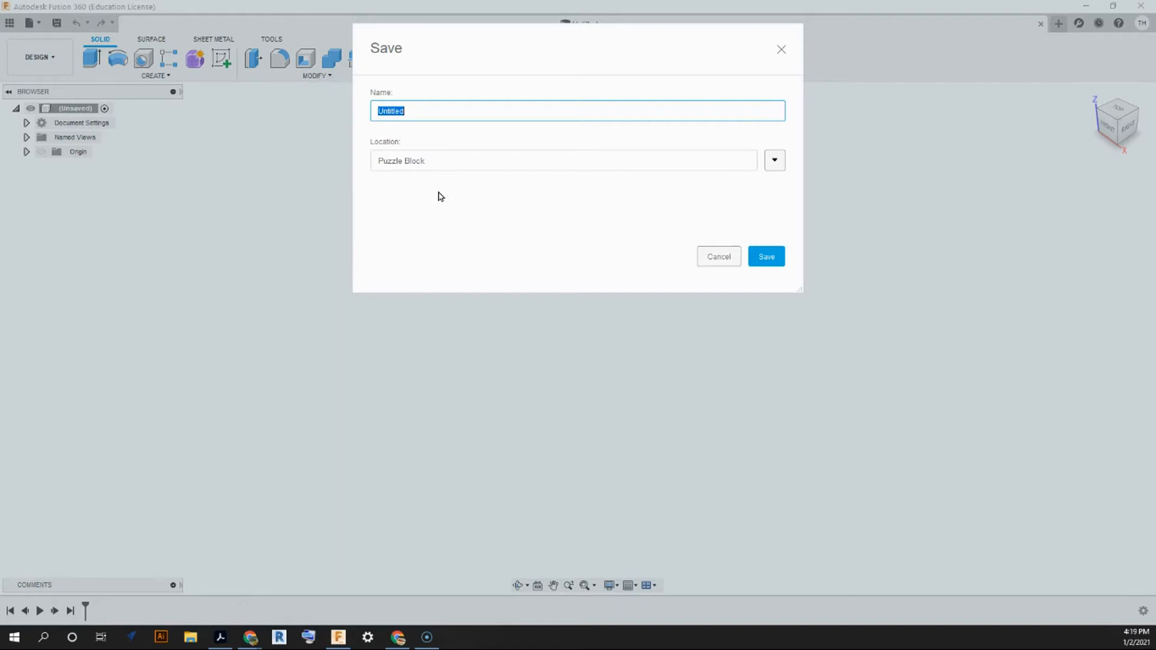
text(Piece 1 6 cubes)
click(767, 256)
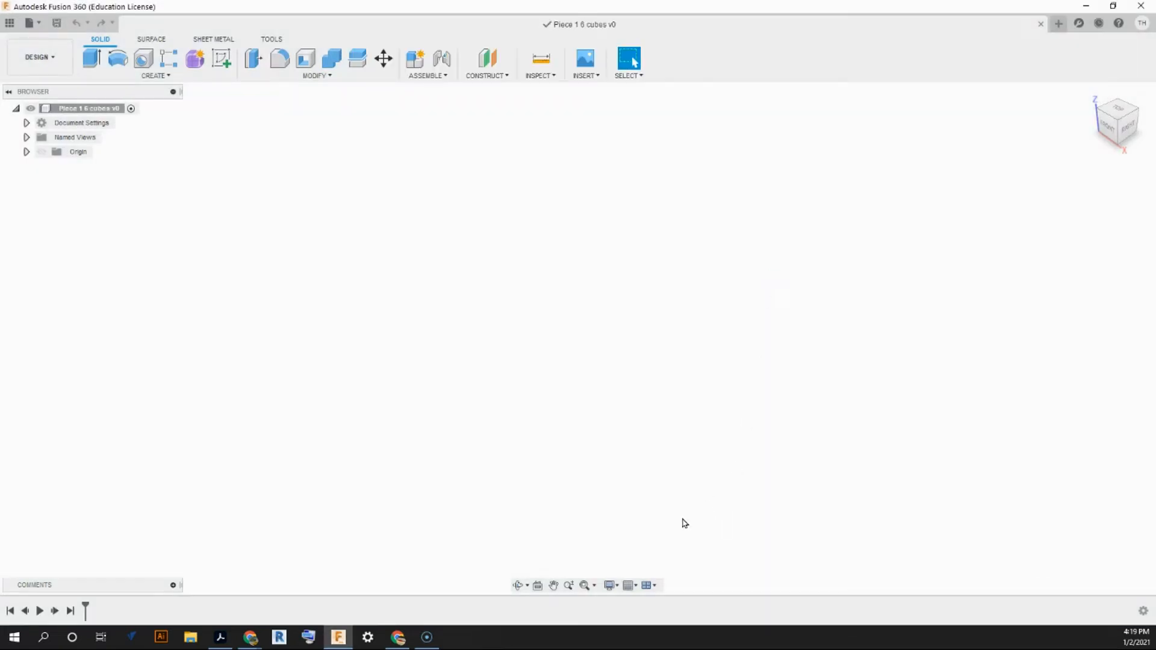
Step: Start a sketch on the horizontal XY plane and draw a two-point rectangle with one corner at the origin
click(230, 61)
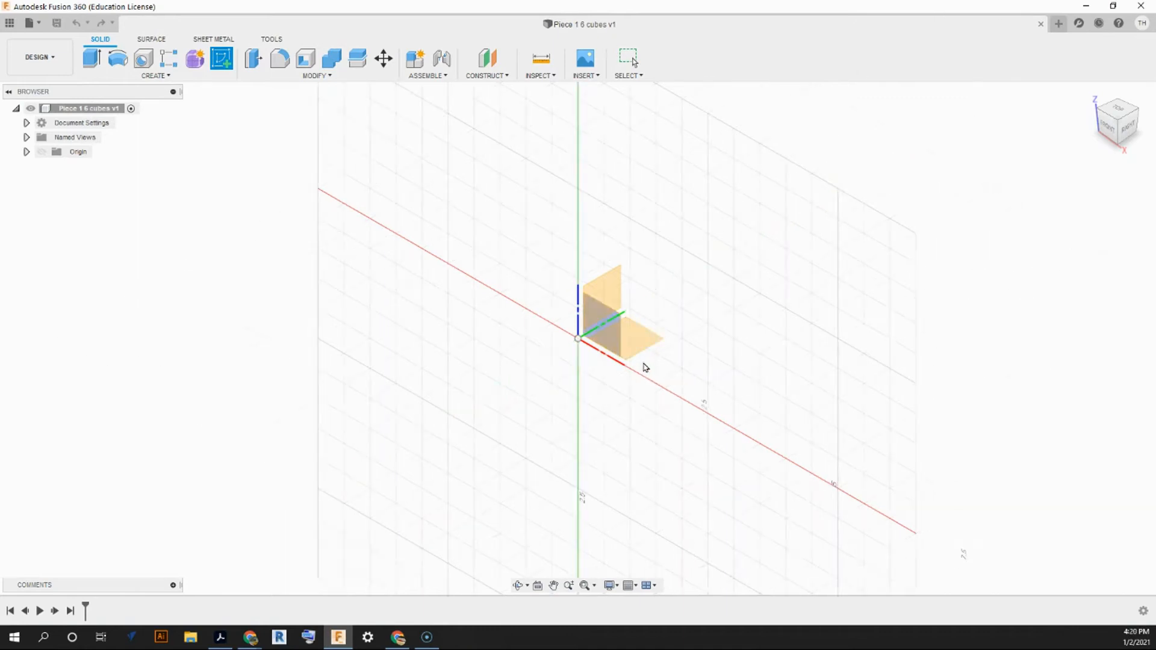
click(635, 350)
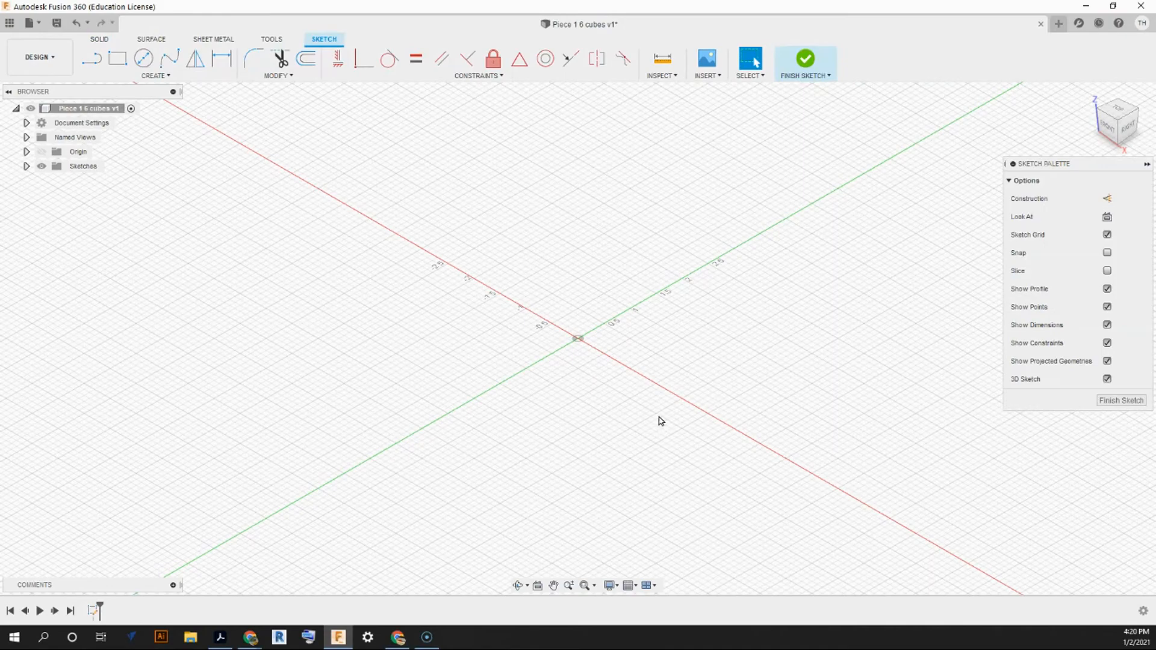
click(118, 58)
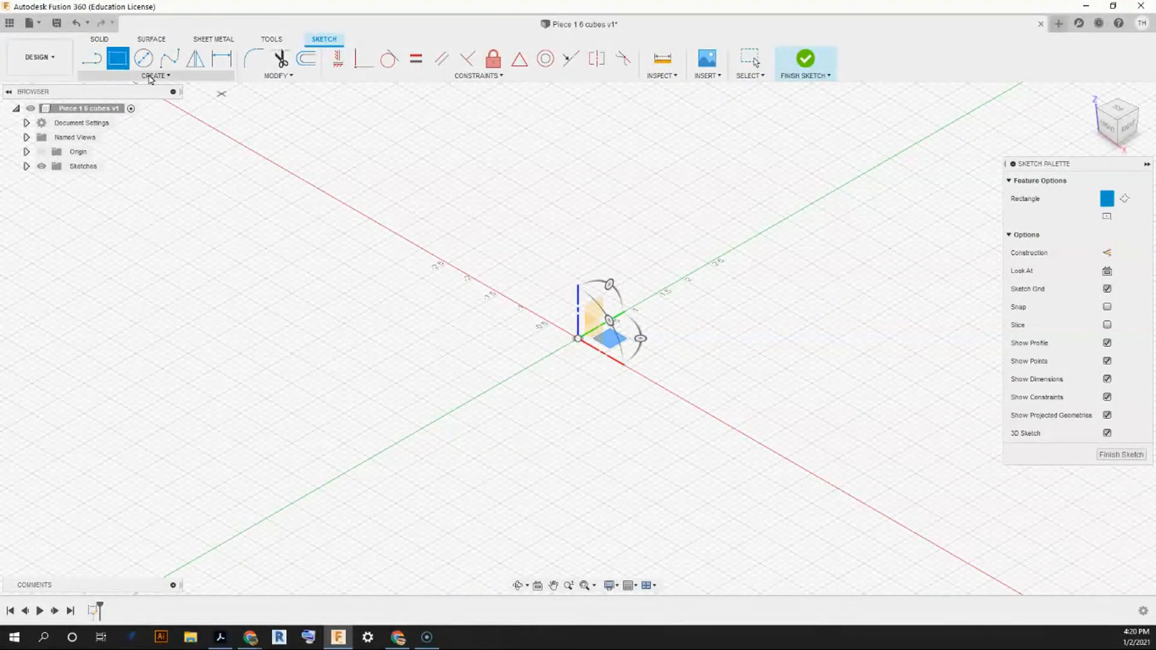
click(577, 339)
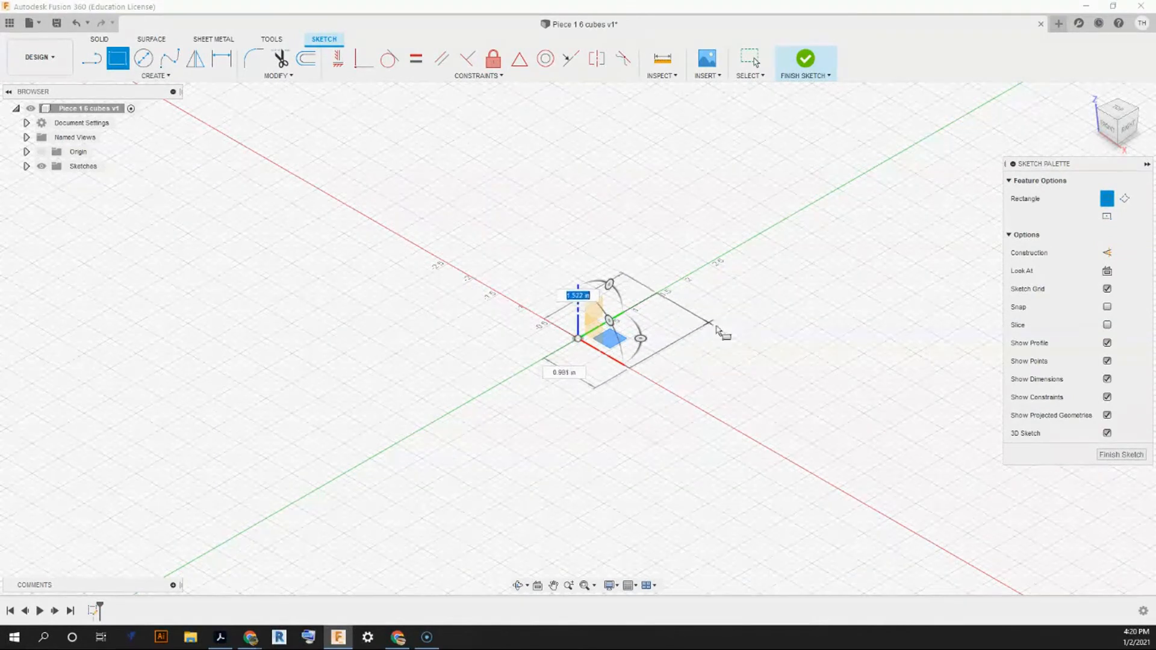
click(738, 331)
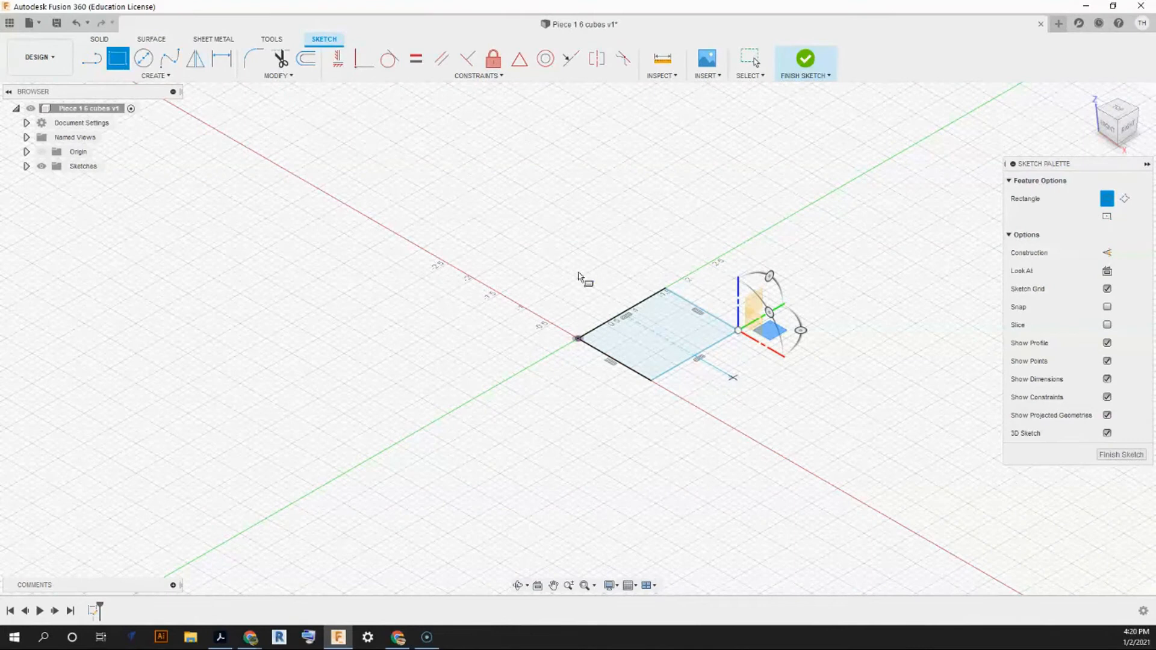
Step: Dimension both sides of the rectangle to 0.75 in and finish the sketch
click(221, 58)
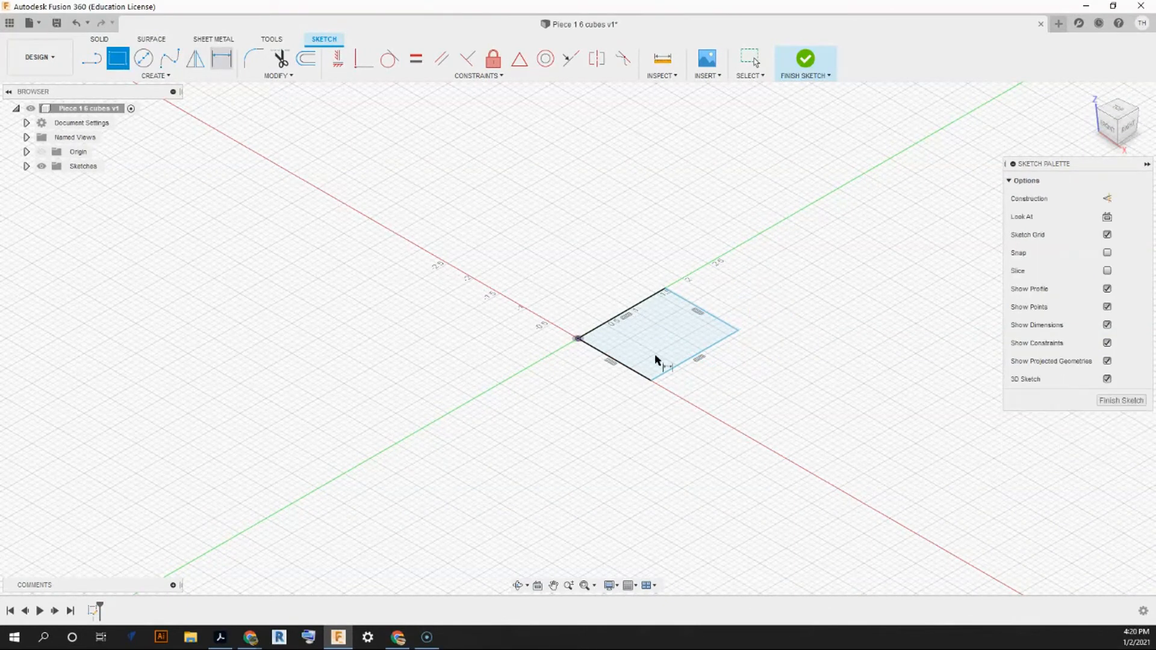
click(596, 355)
click(568, 382)
text(.75)
key(Return)
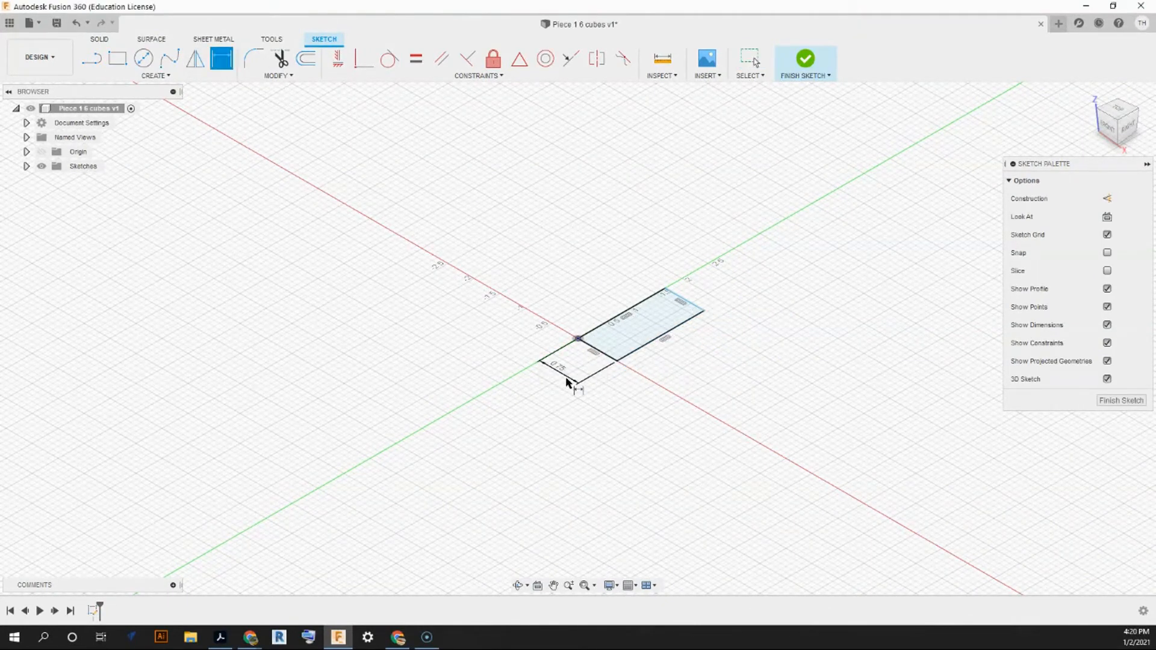
click(609, 323)
click(590, 301)
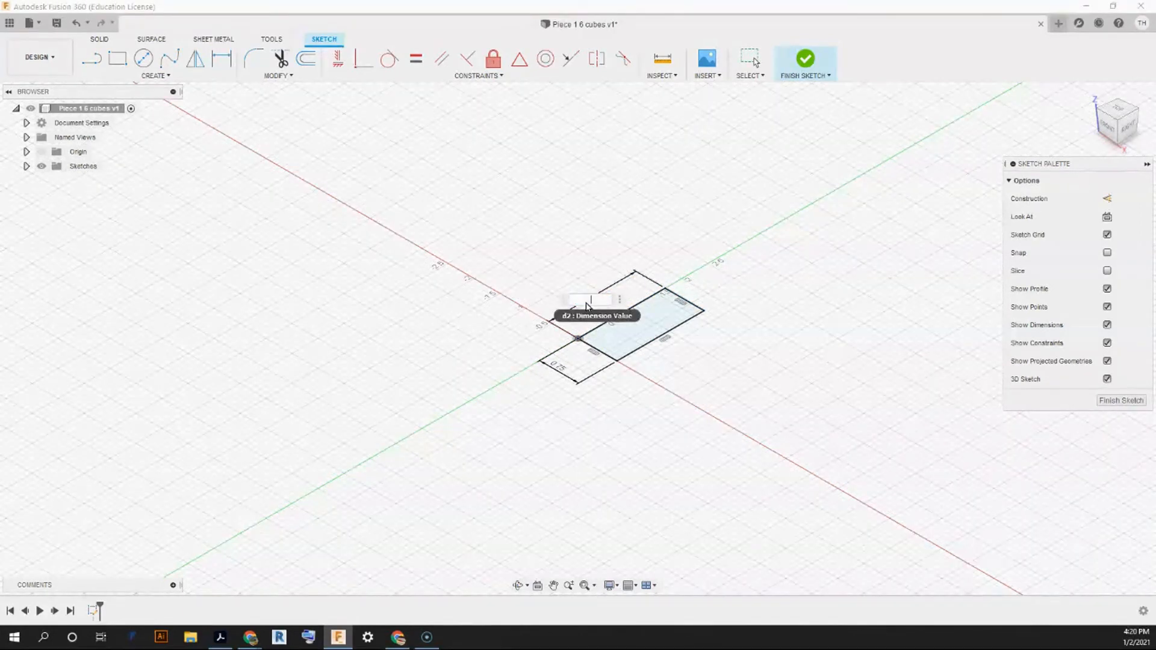
text(.75)
key(Return)
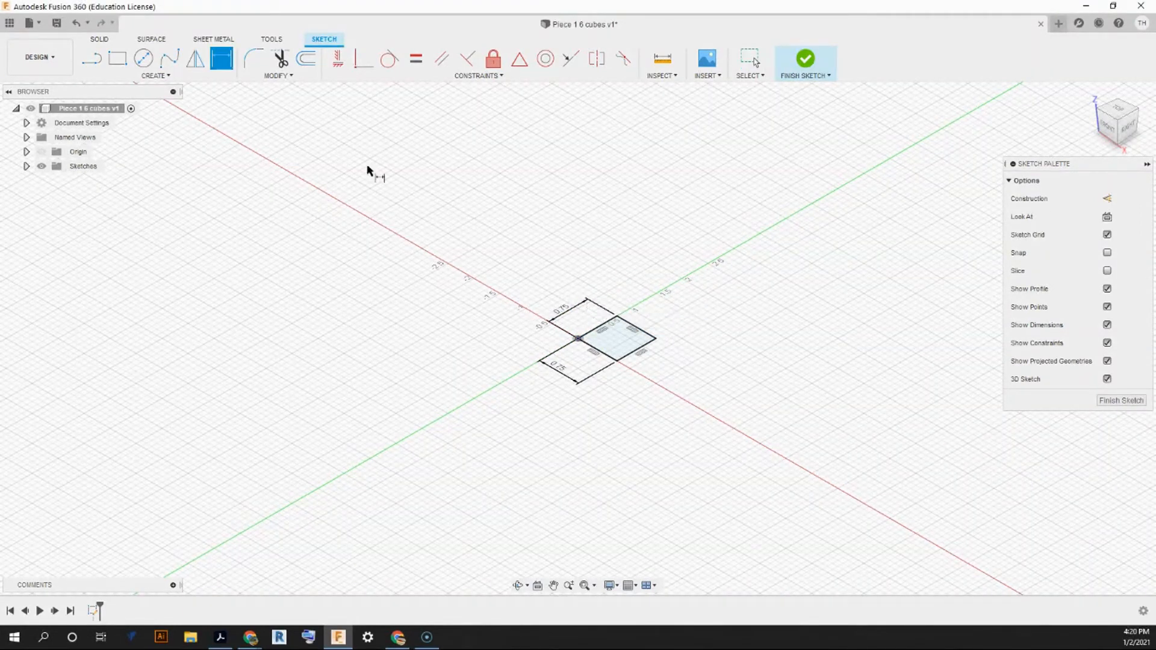
click(806, 63)
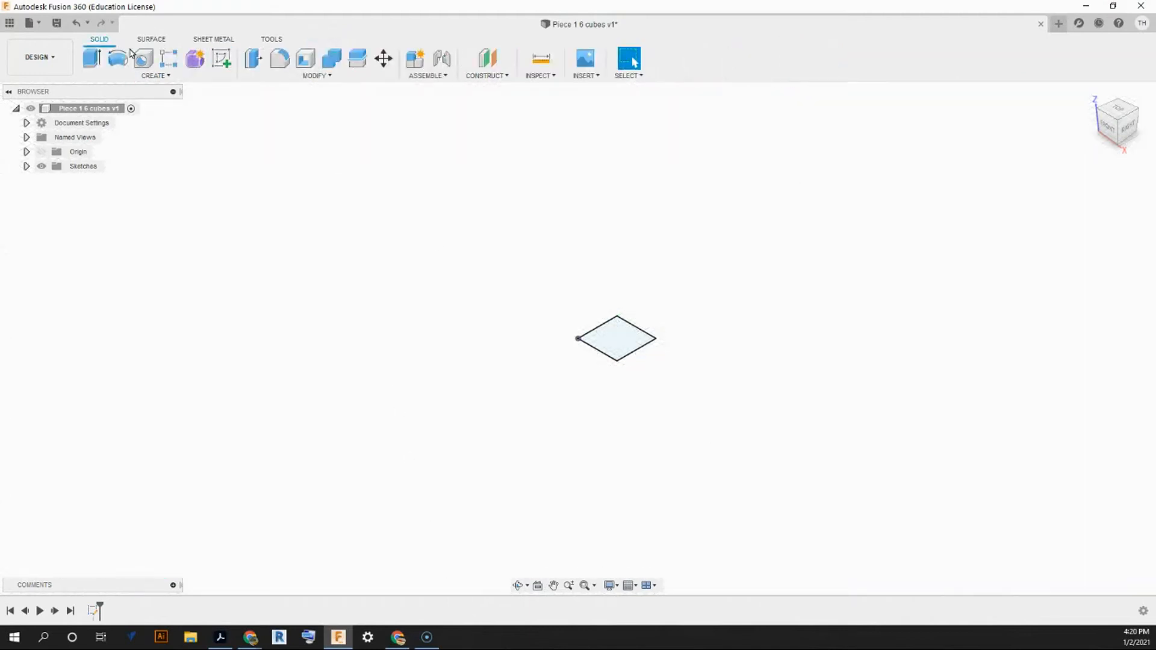
Step: Extrude the square profile upward 0.75 in as a new body
click(92, 57)
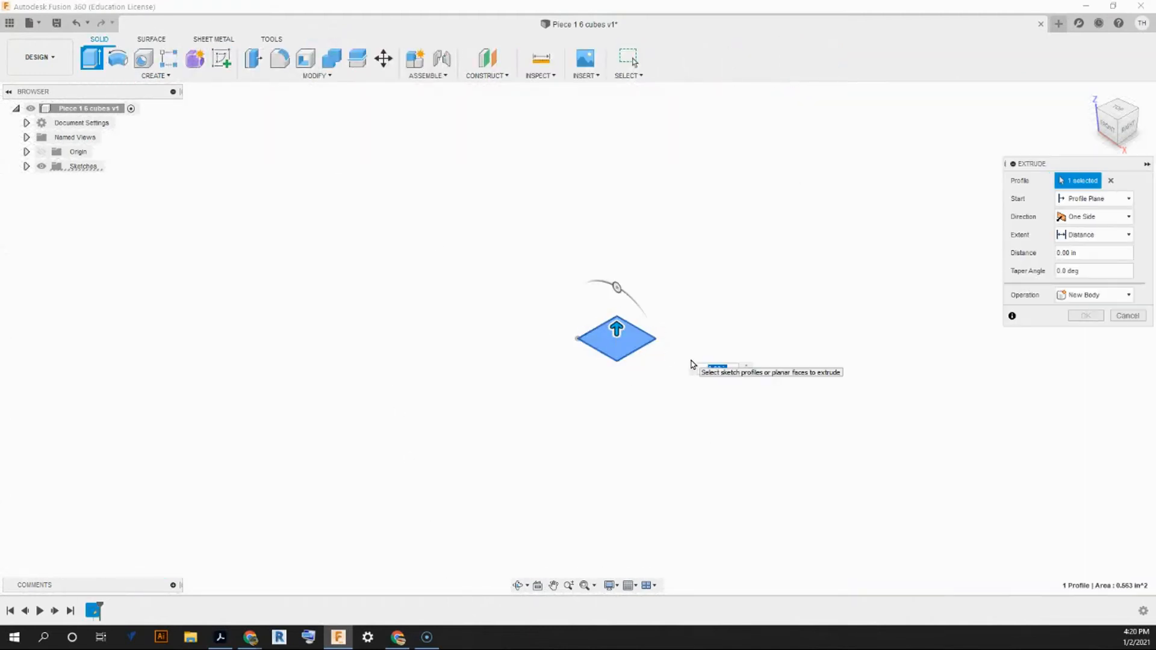
text(.75)
key(Return)
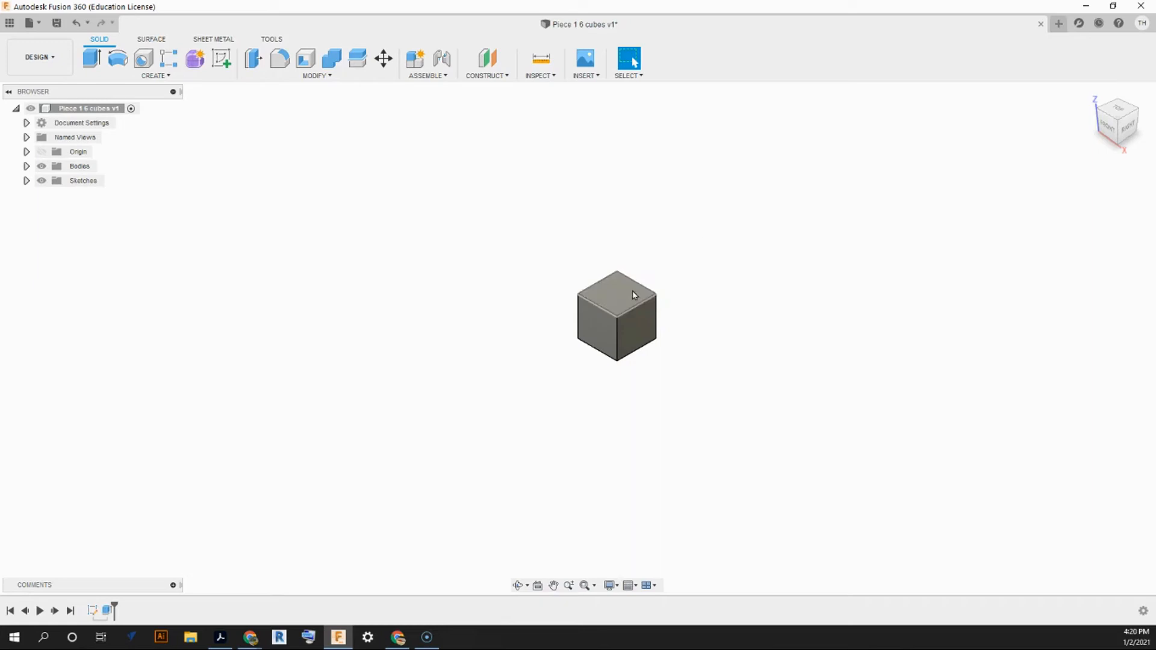
Step: Sketch a 0.75 in square from corner to corner on the cube's back face and finish the sketch
click(1137, 113)
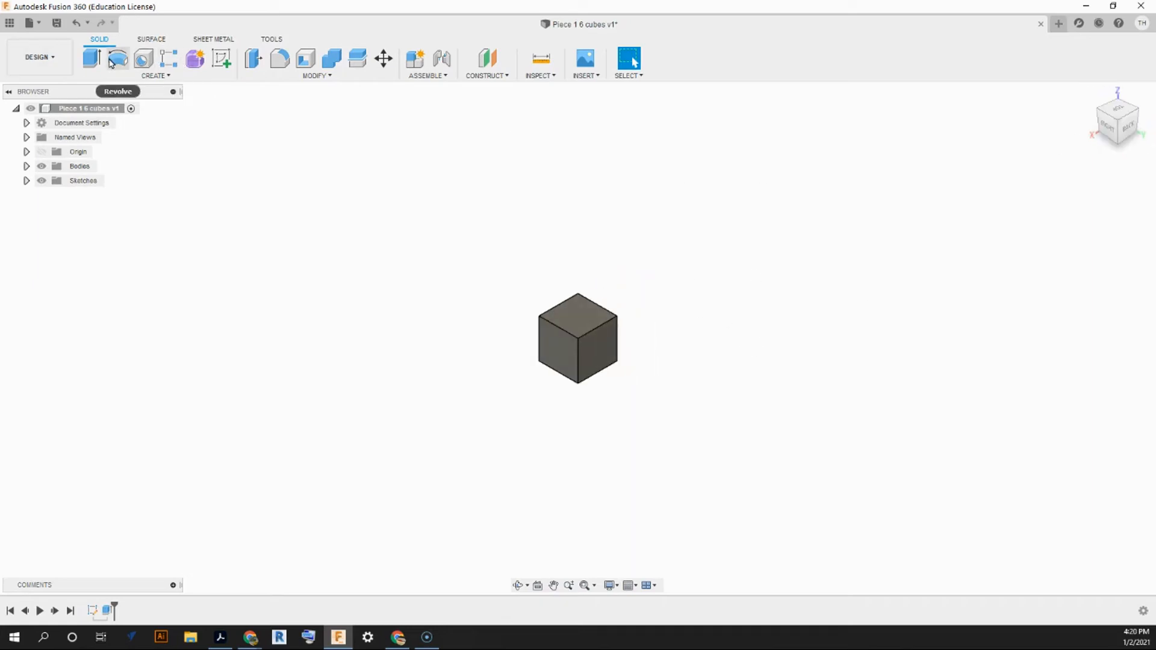
click(222, 58)
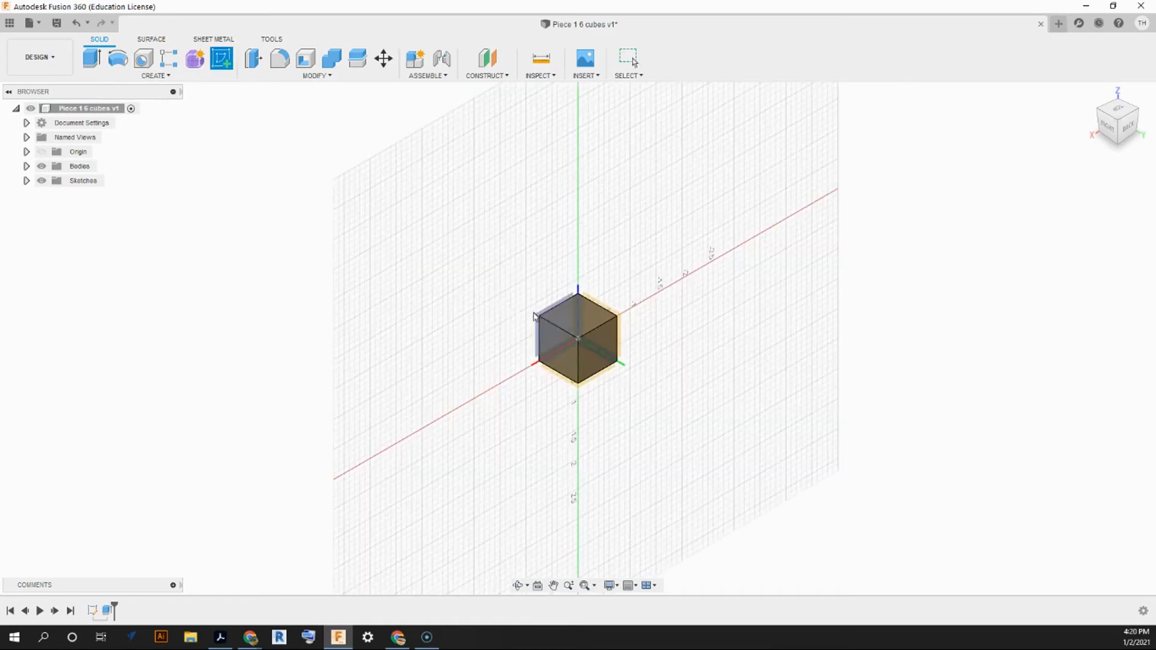
click(601, 350)
click(120, 61)
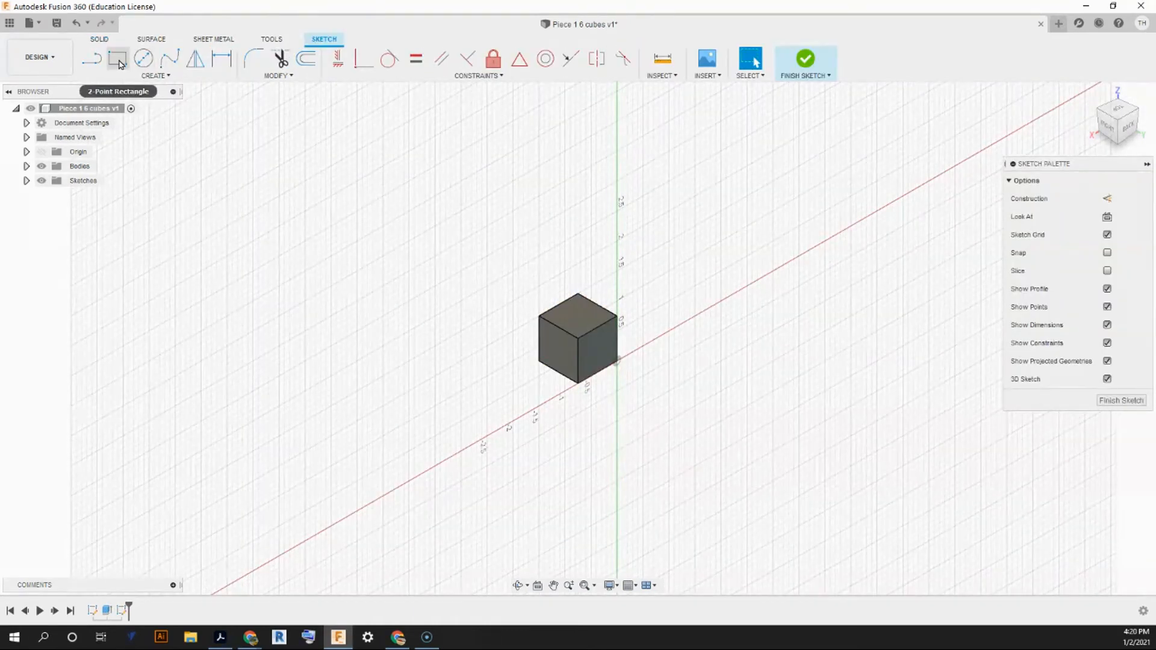
click(579, 339)
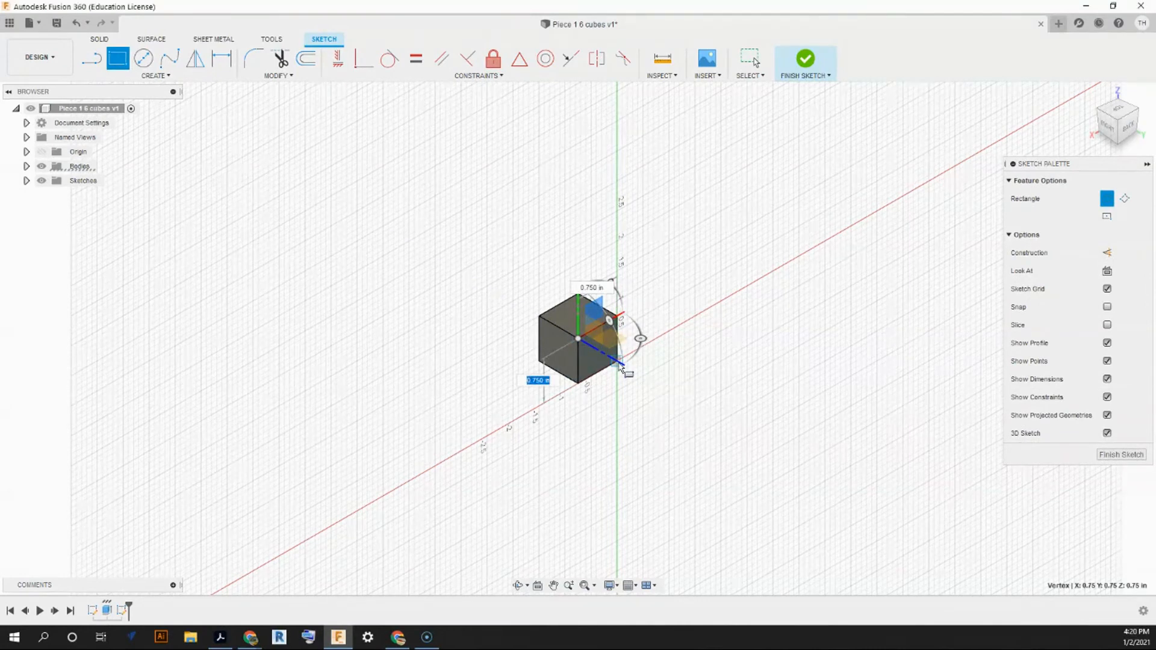
click(799, 67)
Step: Extrude the square on the cube's back face 0.75 in outward to add the second cube
click(92, 59)
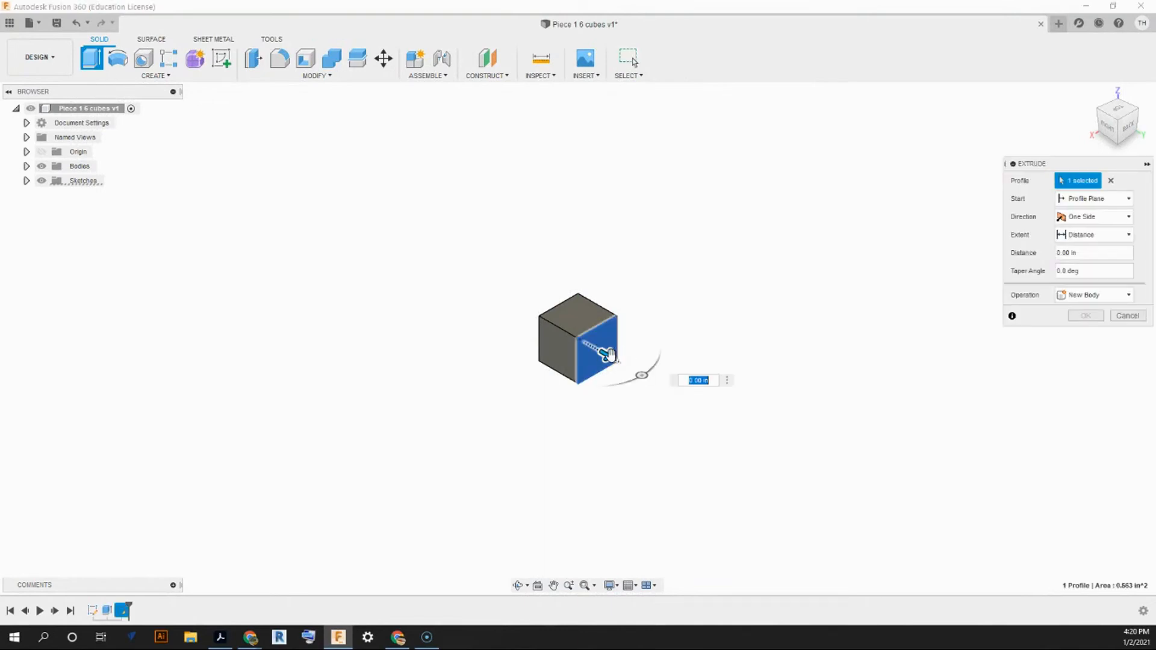
text(1)
key(Return)
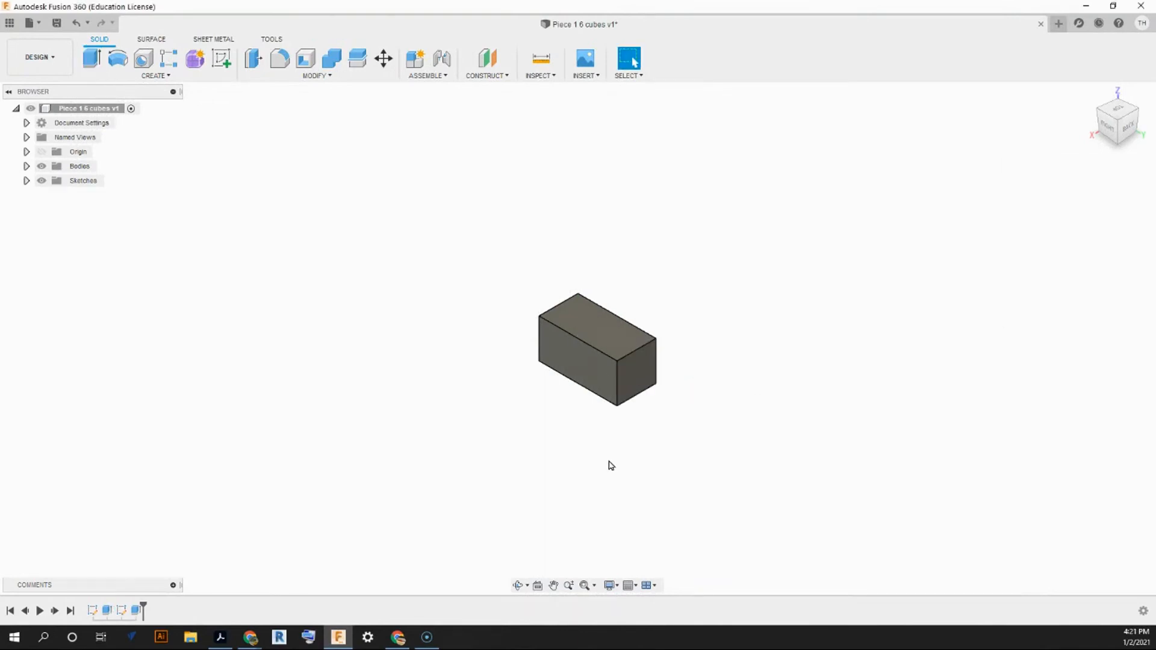
Step: Sketch a 0.75 in square on the top face, covering the rear cube from corner to edge midpoint, and finish the sketch
click(220, 62)
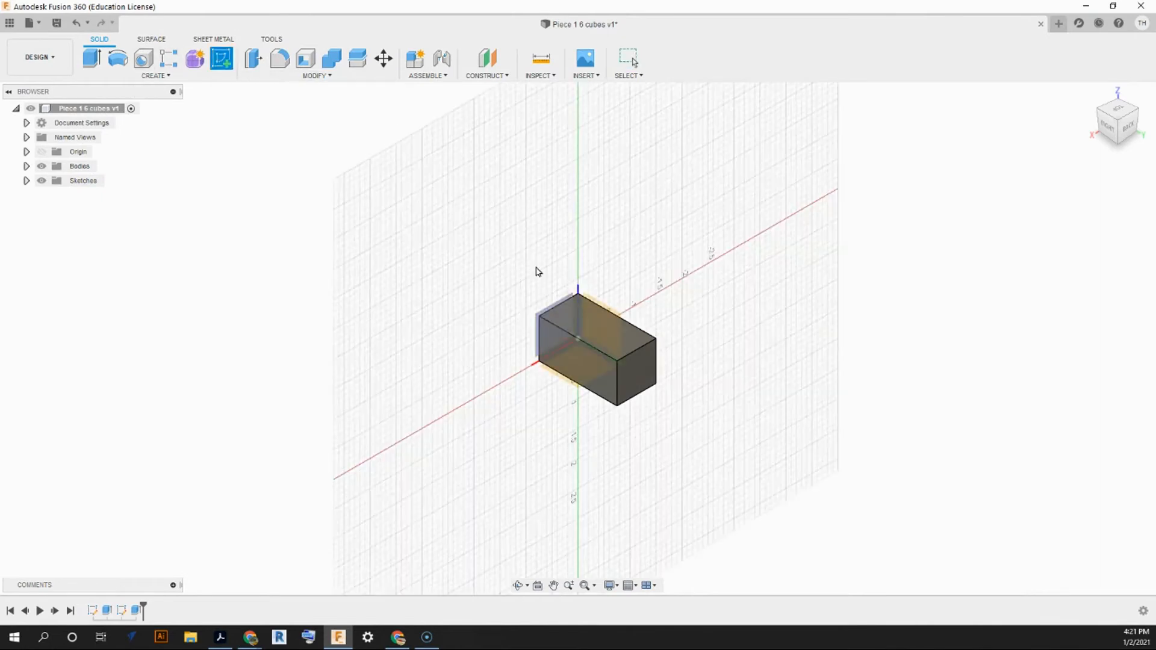
click(630, 343)
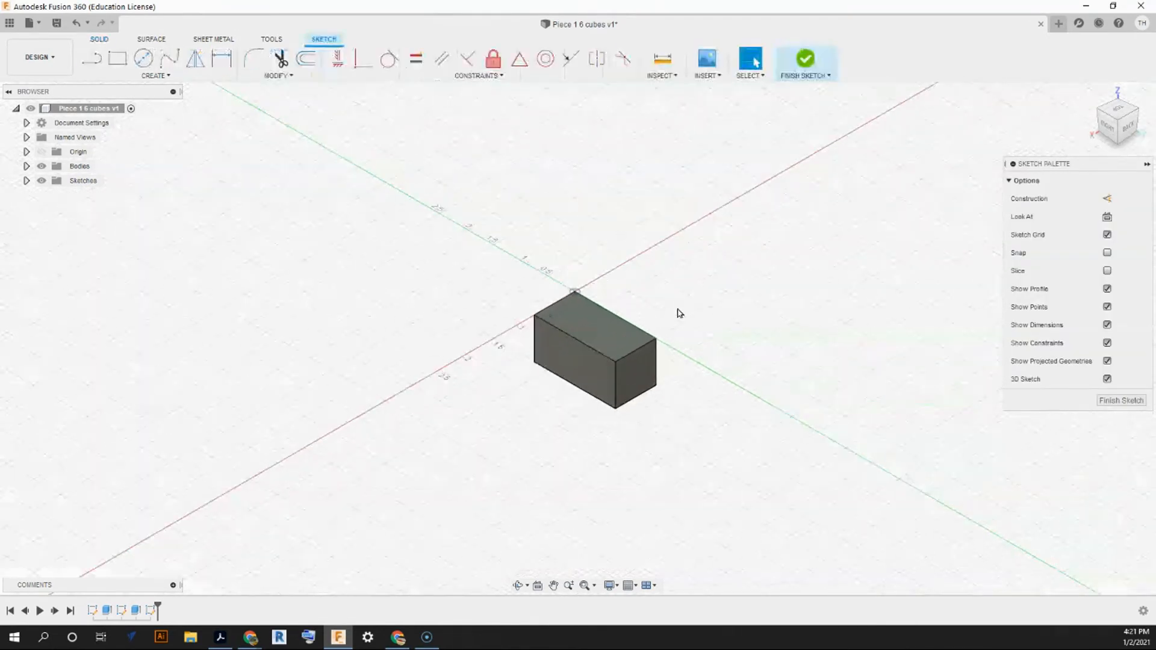
key(r)
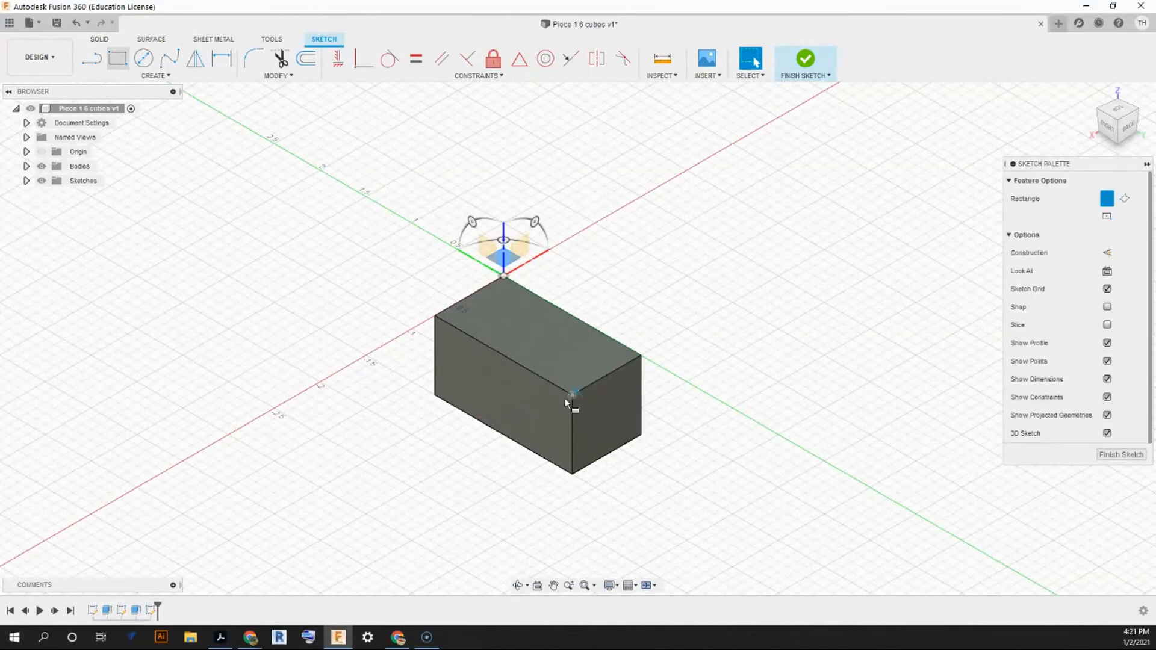
click(569, 394)
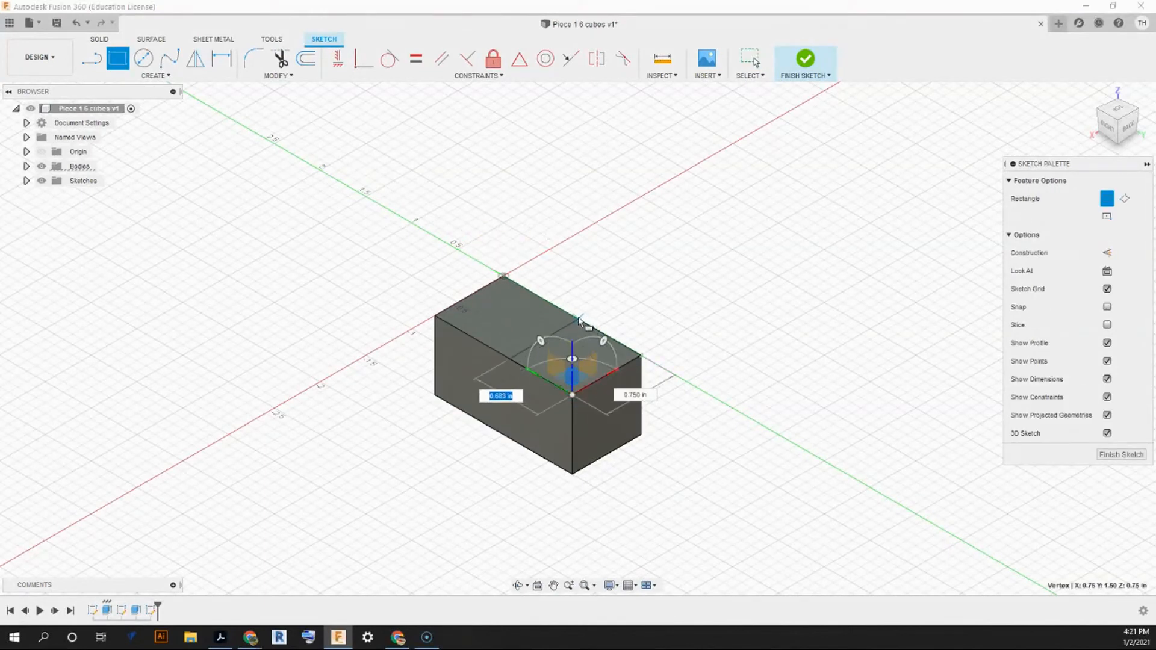
click(573, 317)
scroll(576, 318, up, 3)
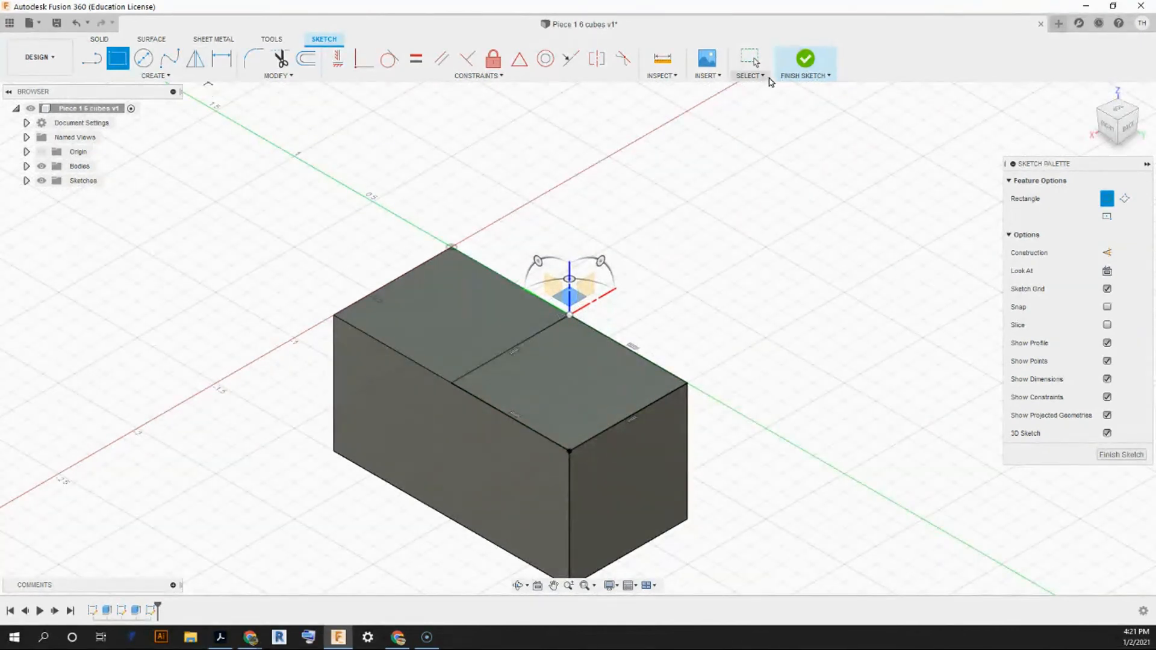
click(806, 60)
Step: Extrude the square on top of the rear cube 0.75 in upward
click(90, 60)
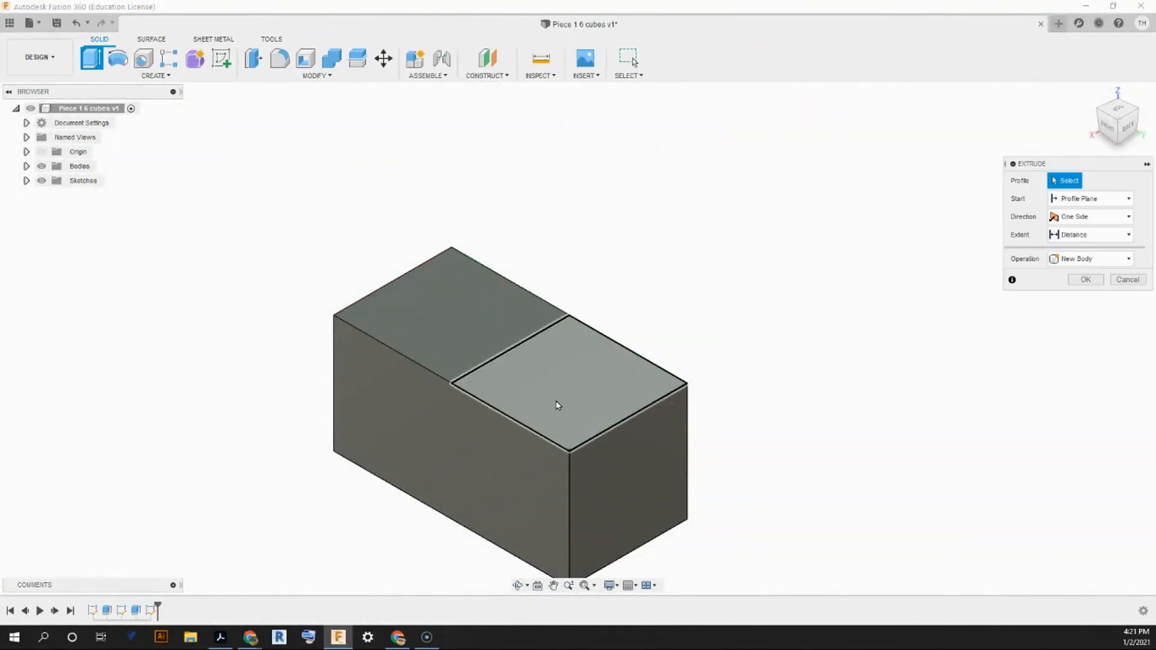
click(556, 404)
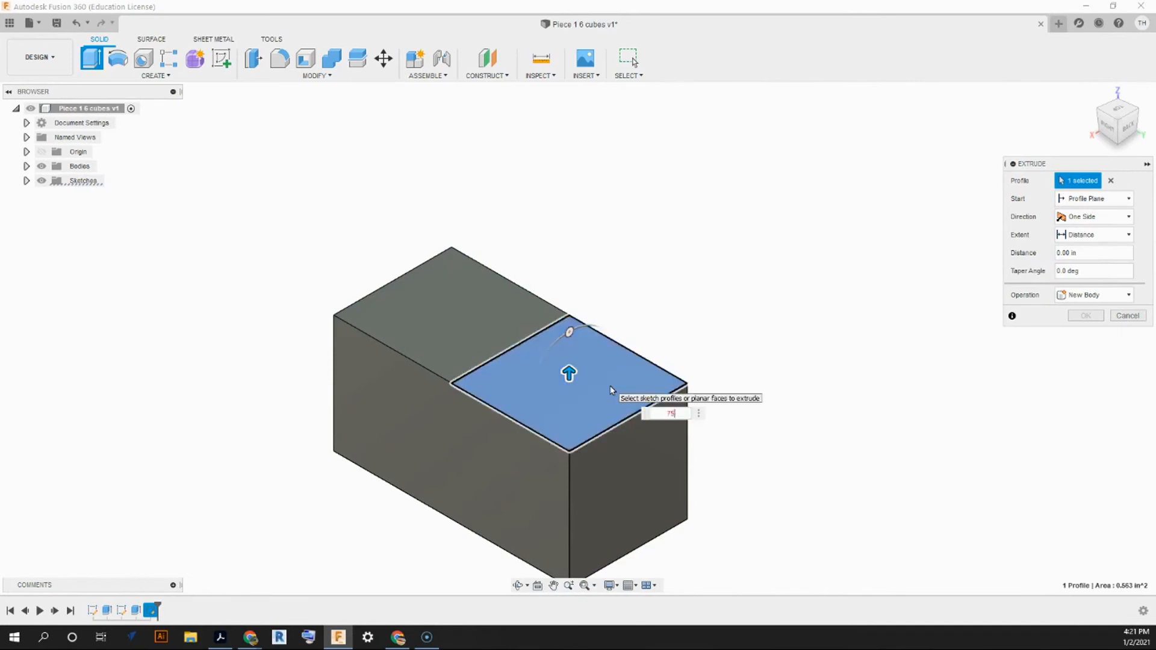
key(Return)
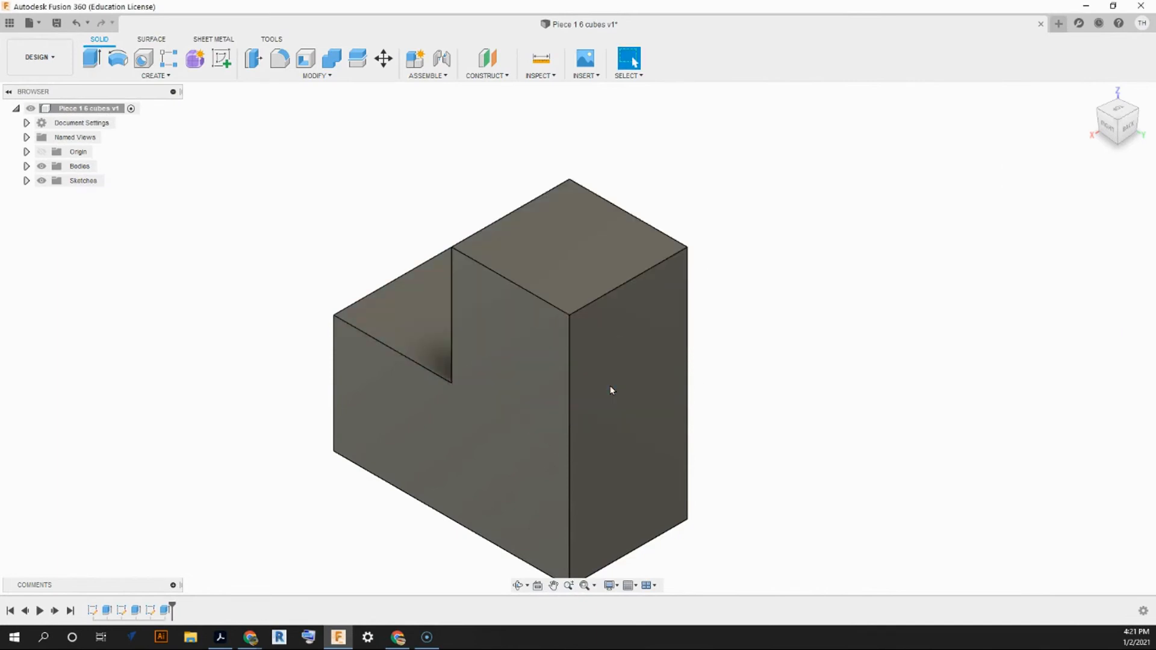
Step: Sketch a two-point rectangle on the L-shaped left face, from the lower rear corner to the inner step corner, and finish the sketch
click(1140, 113)
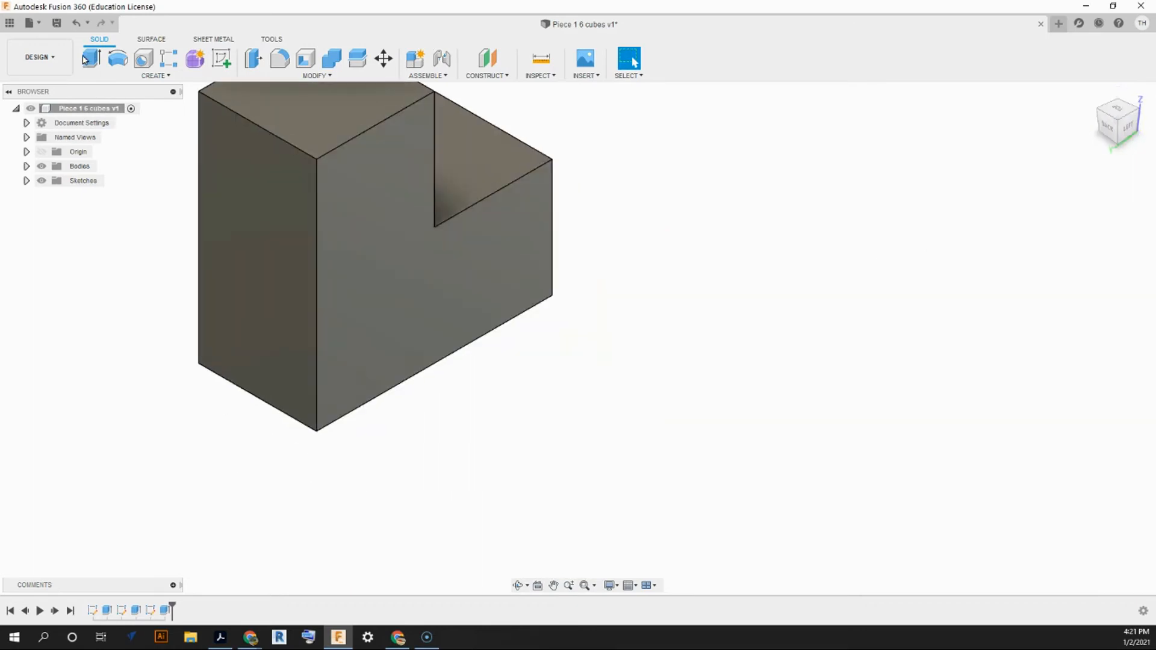
click(221, 58)
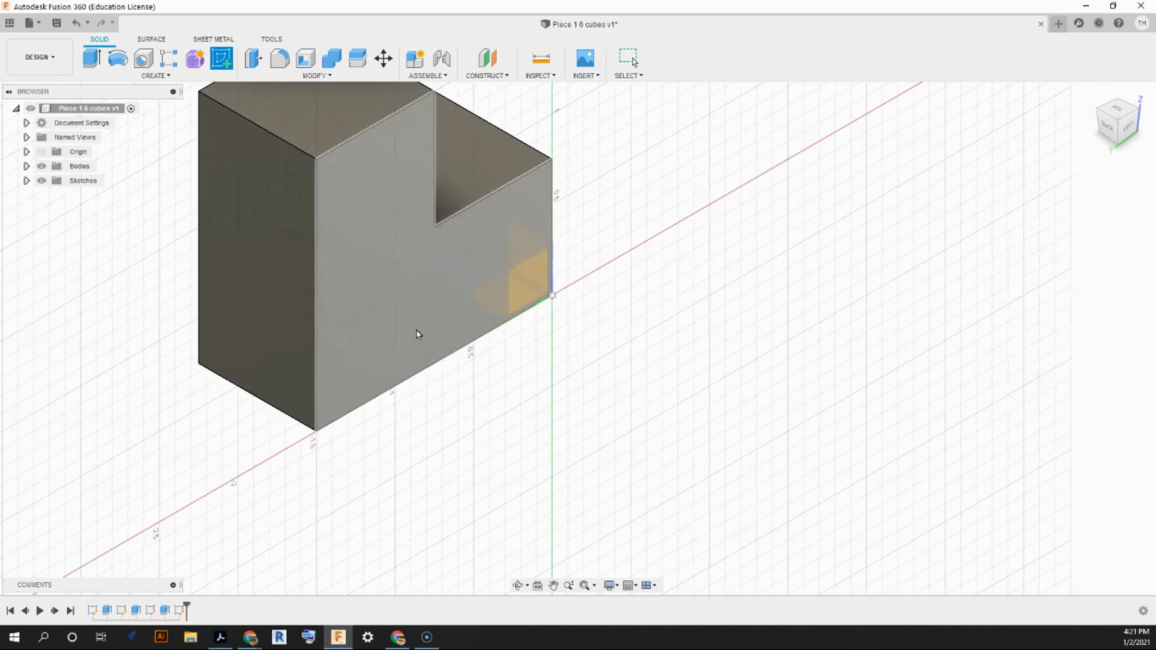
click(419, 334)
click(117, 57)
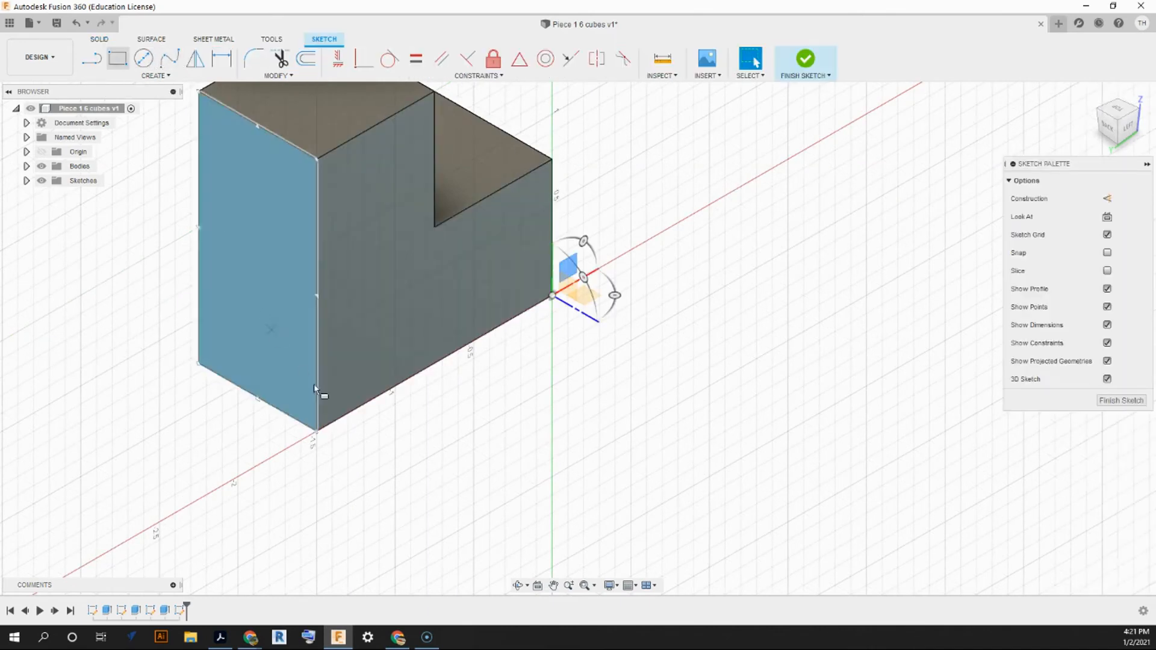
click(316, 430)
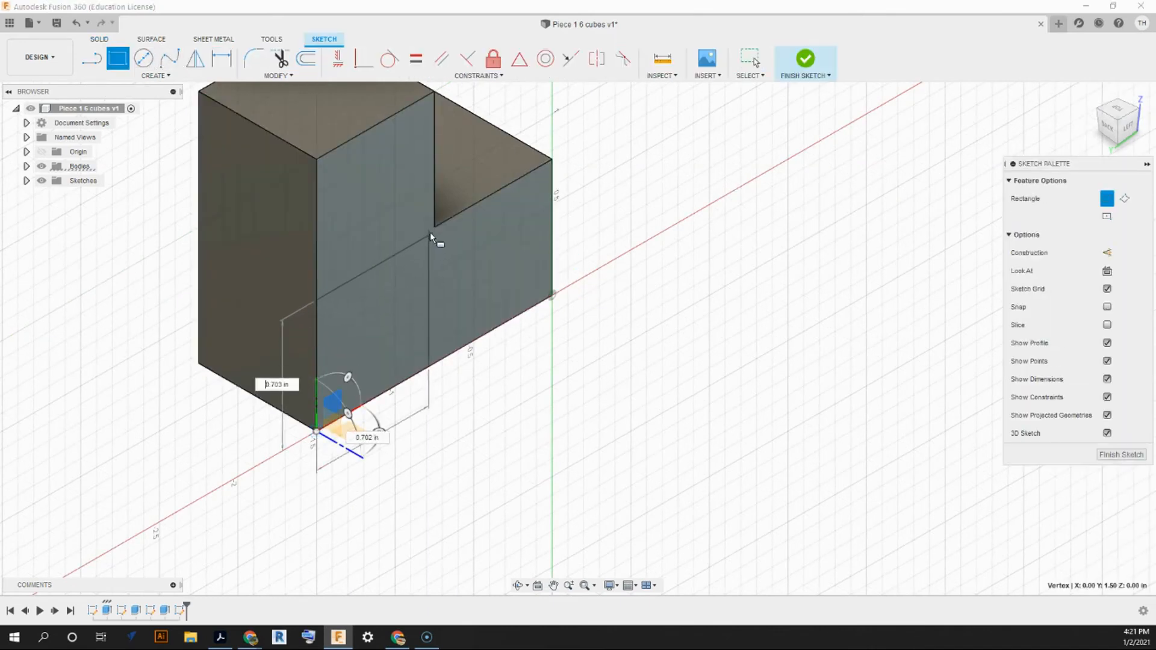
click(434, 227)
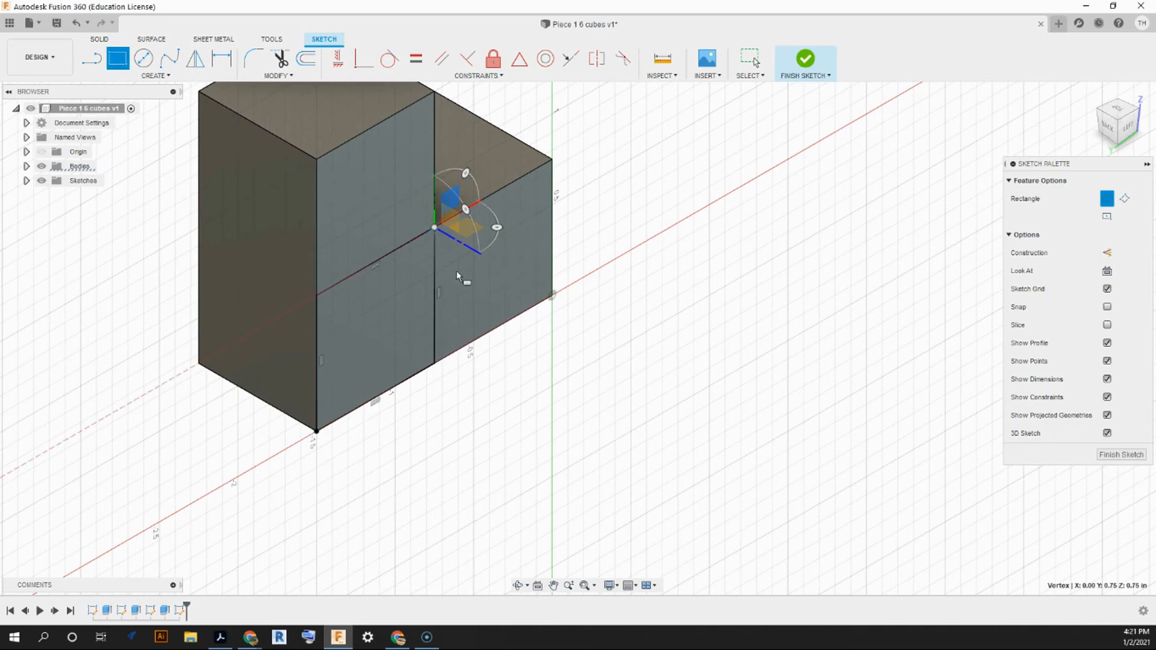
click(807, 60)
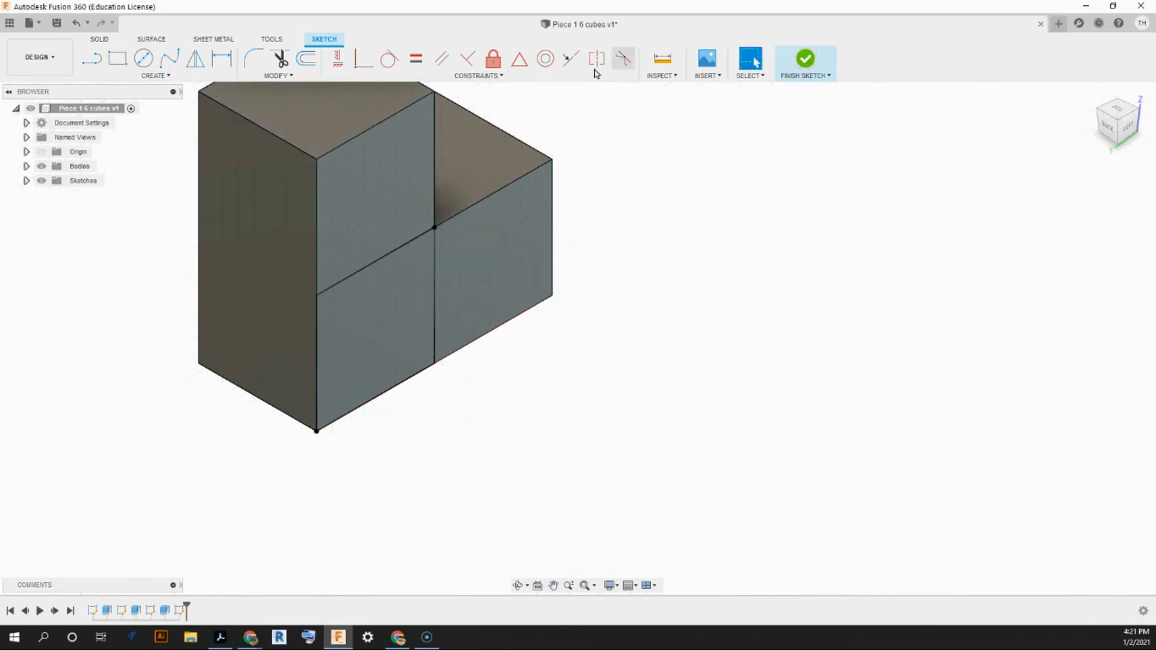
Step: Extrude the lower rear square on the left face 0.75 in outward
key(e)
click(365, 342)
text(.75)
key(Return)
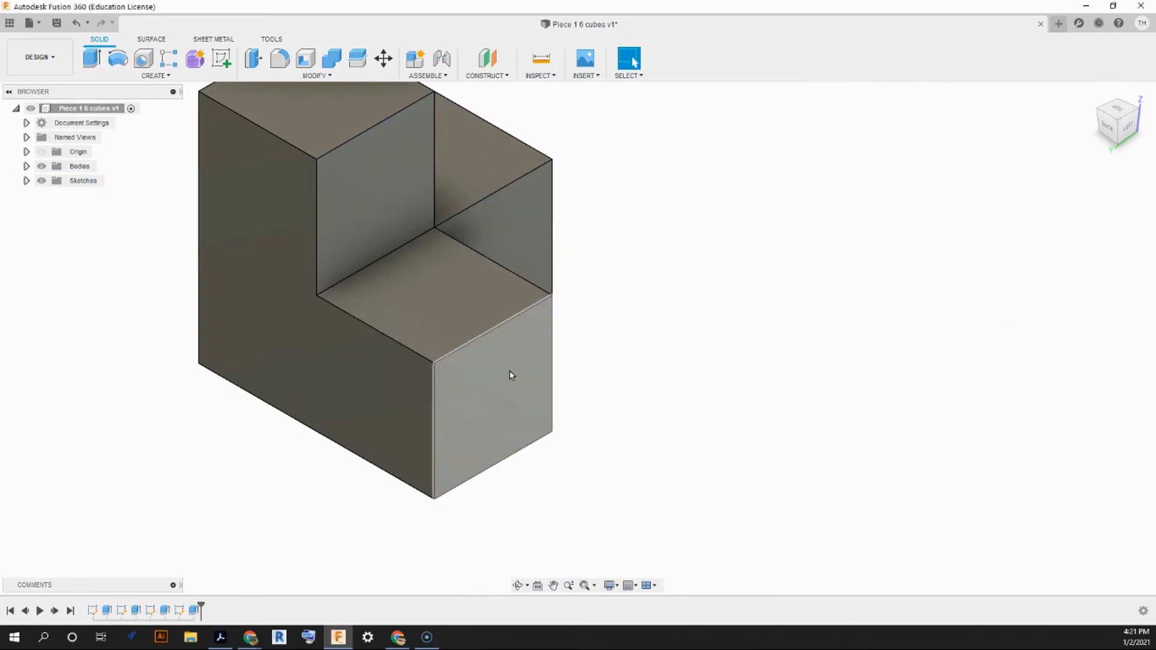
Step: Sketch a rectangle on the back face covering the newly added lower side cube, from its outer bottom corner to the inner step corner
drag(1112, 119, 1154, 149)
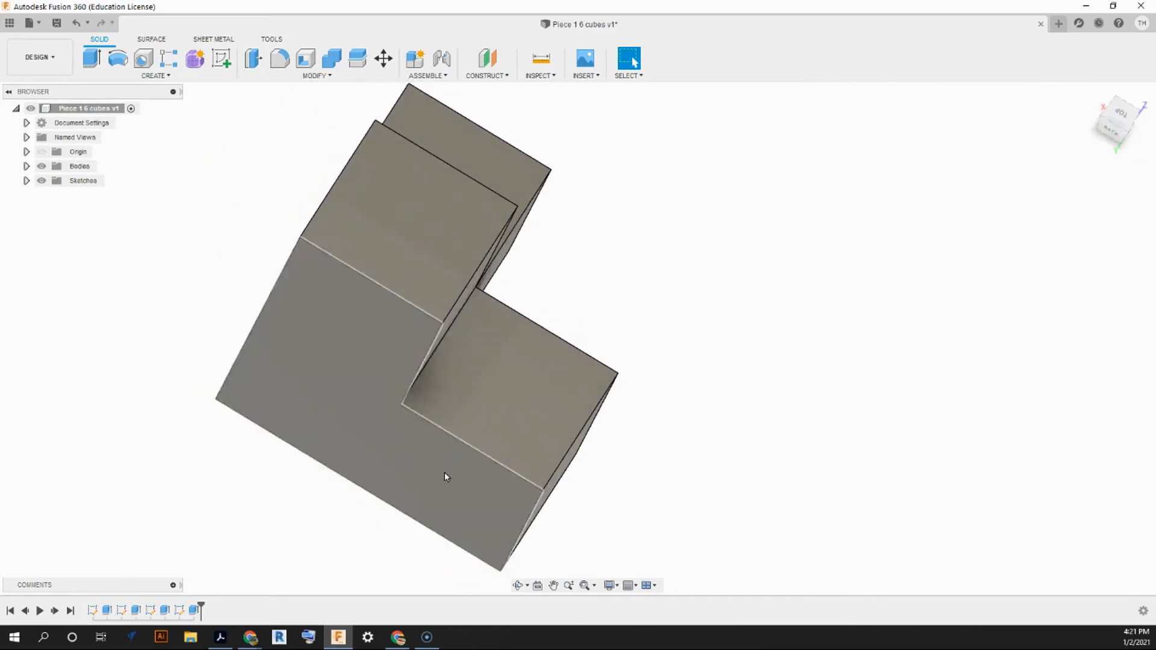
click(222, 58)
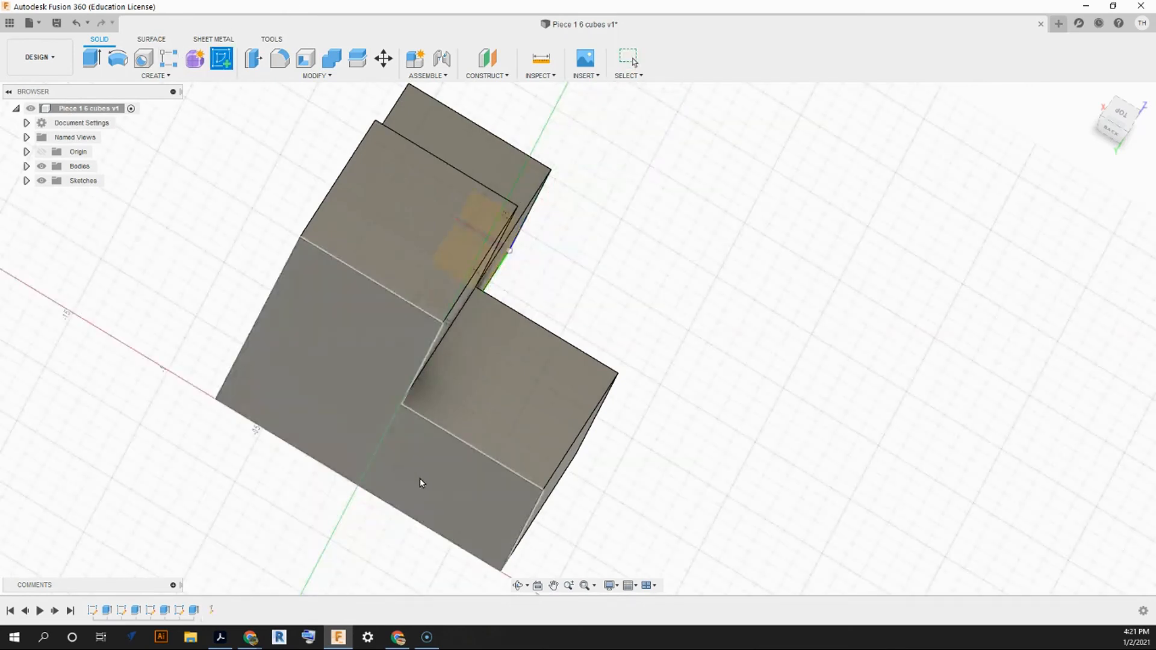
click(421, 478)
click(119, 59)
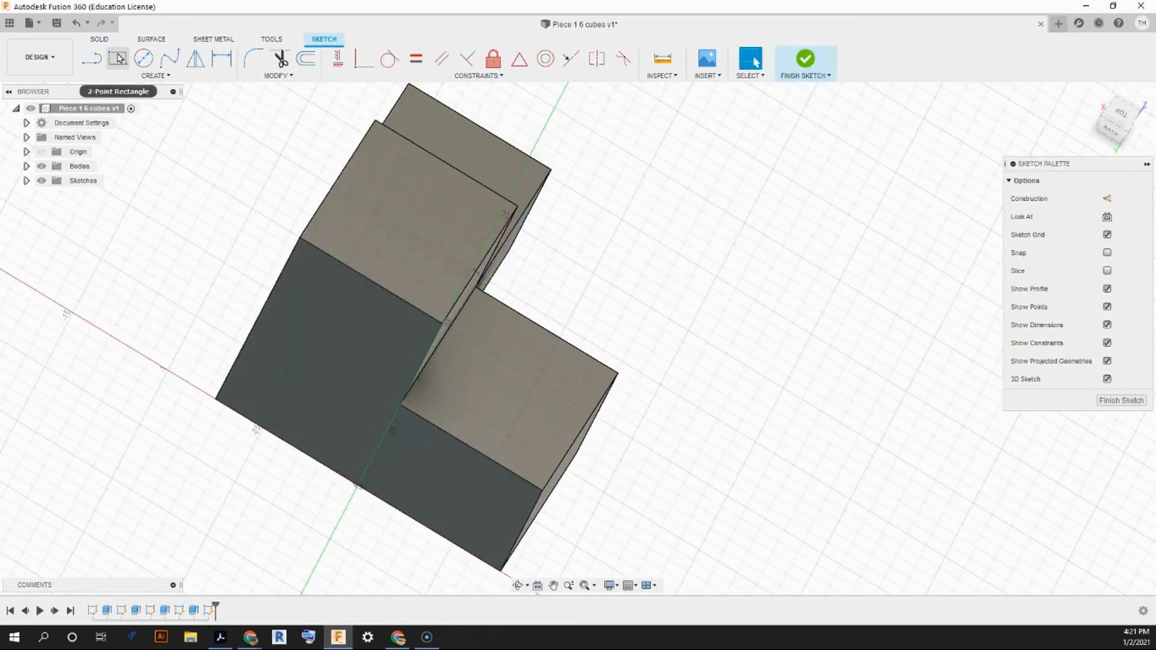
click(119, 58)
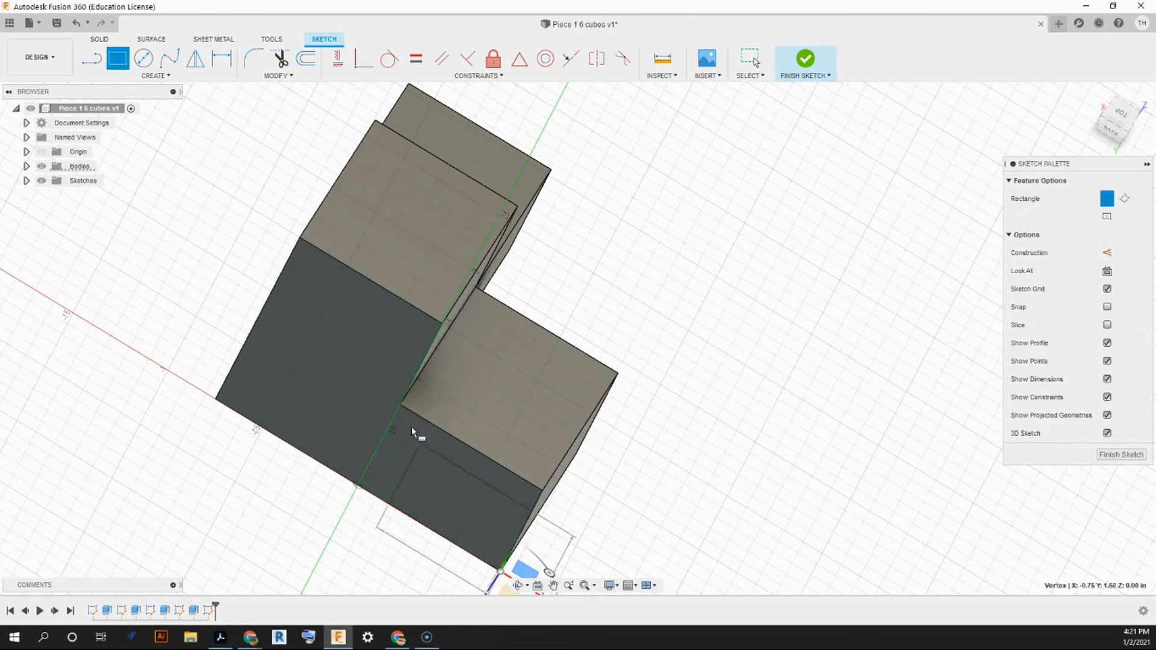
scroll(500, 271, up, 3)
scroll(469, 245, down, 5)
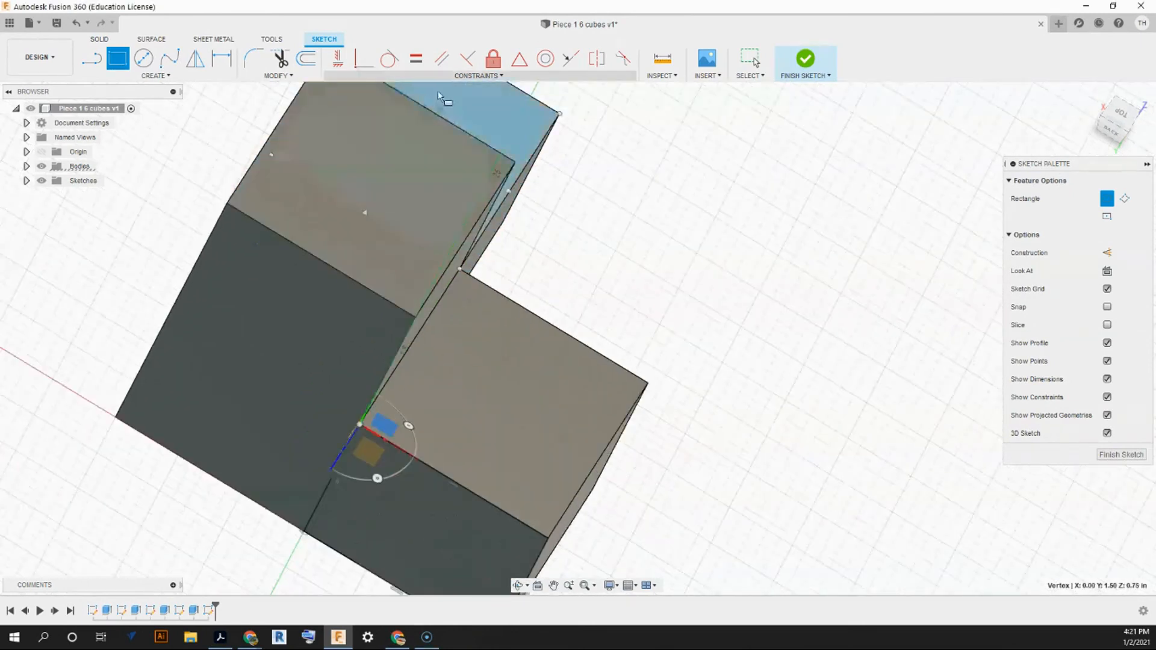
key(Escape)
click(99, 39)
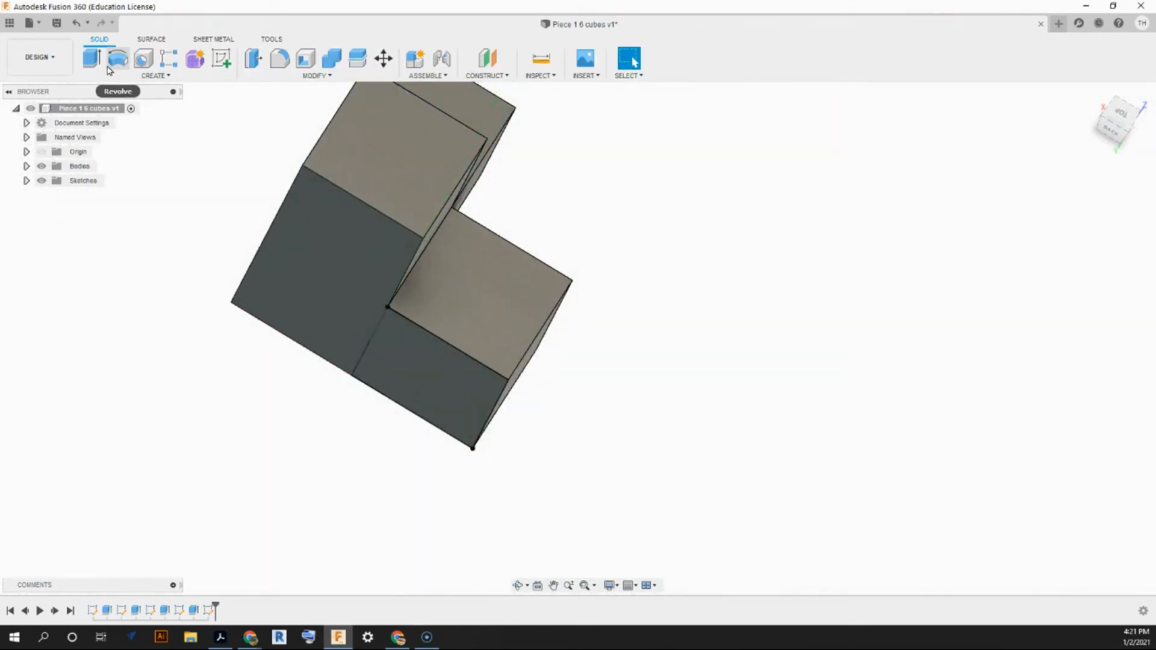
Step: Extrude only the side cube's square profile 0.75 in backward, clearing the extra selected face from the selection
click(91, 59)
drag(370, 409, 367, 413)
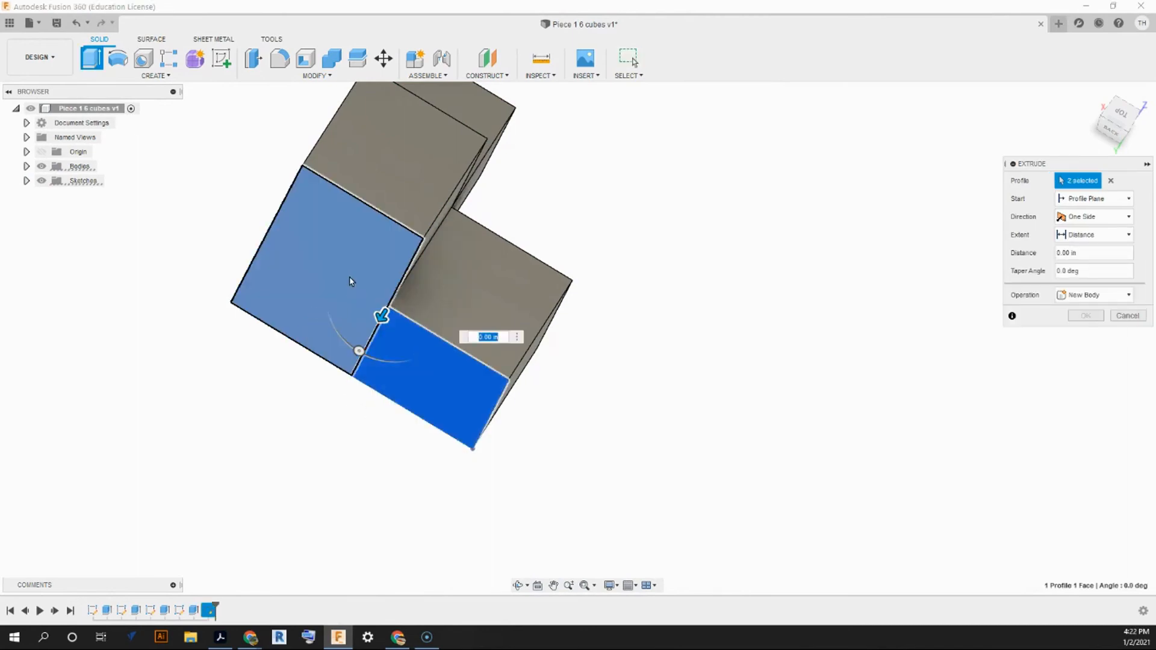
click(1111, 180)
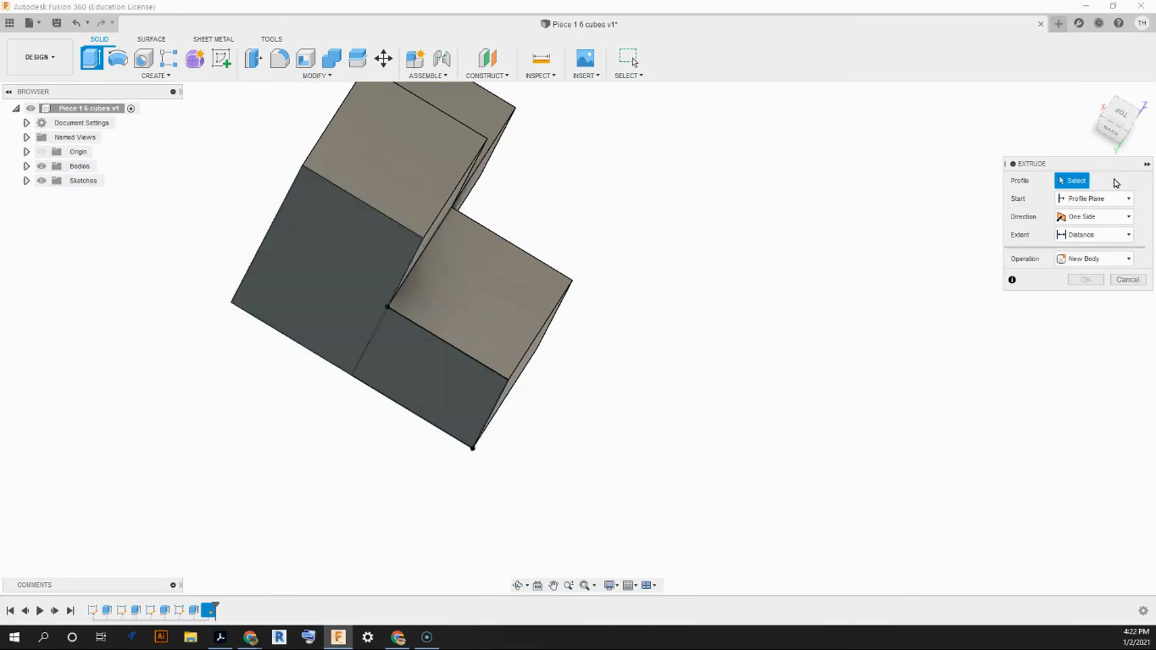
click(418, 374)
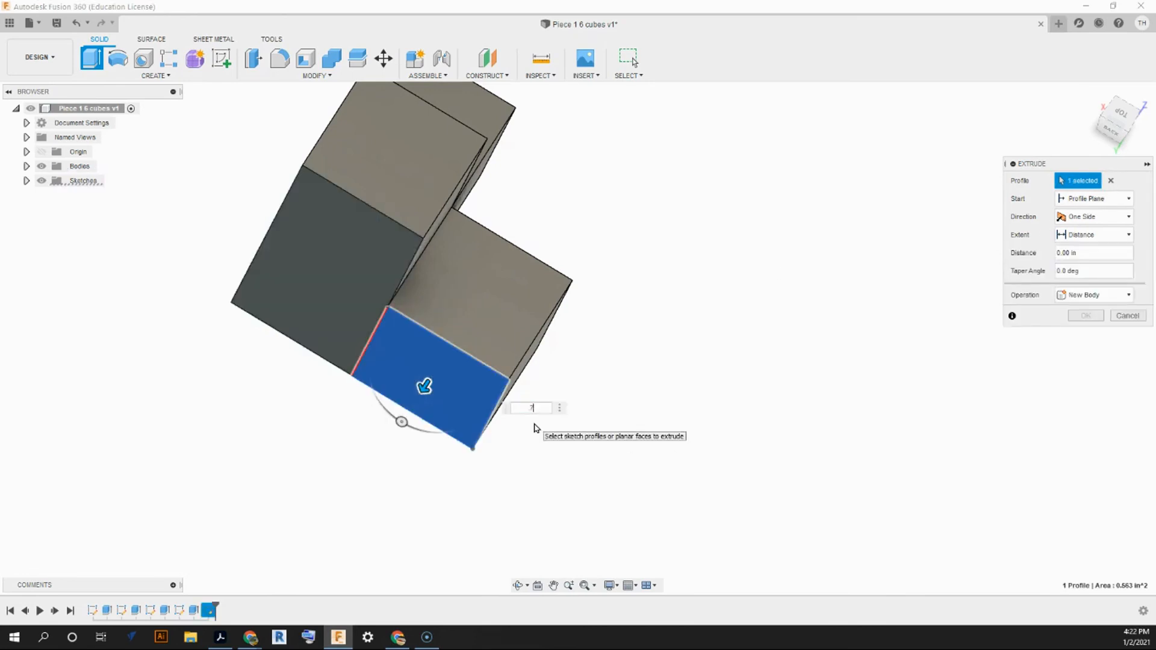
key(Return)
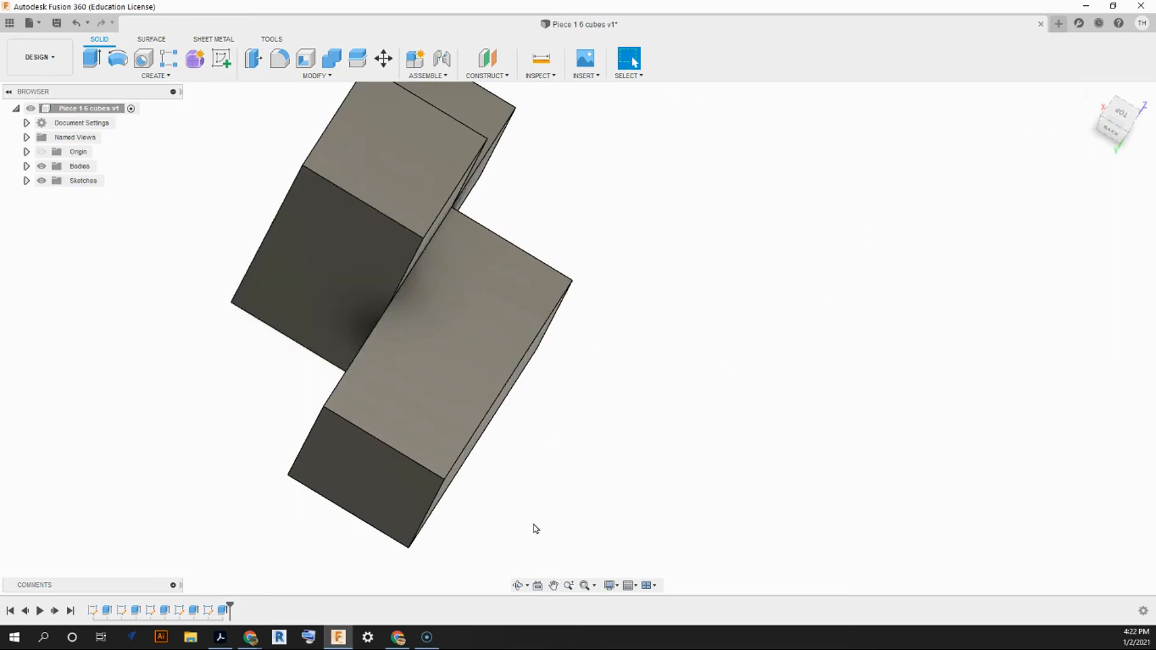
Step: Sketch a 0.75 in square over the rearmost cube on the left face of the lower two-cube block and finish the sketch
shift+middle_drag(532, 529, 256, 345)
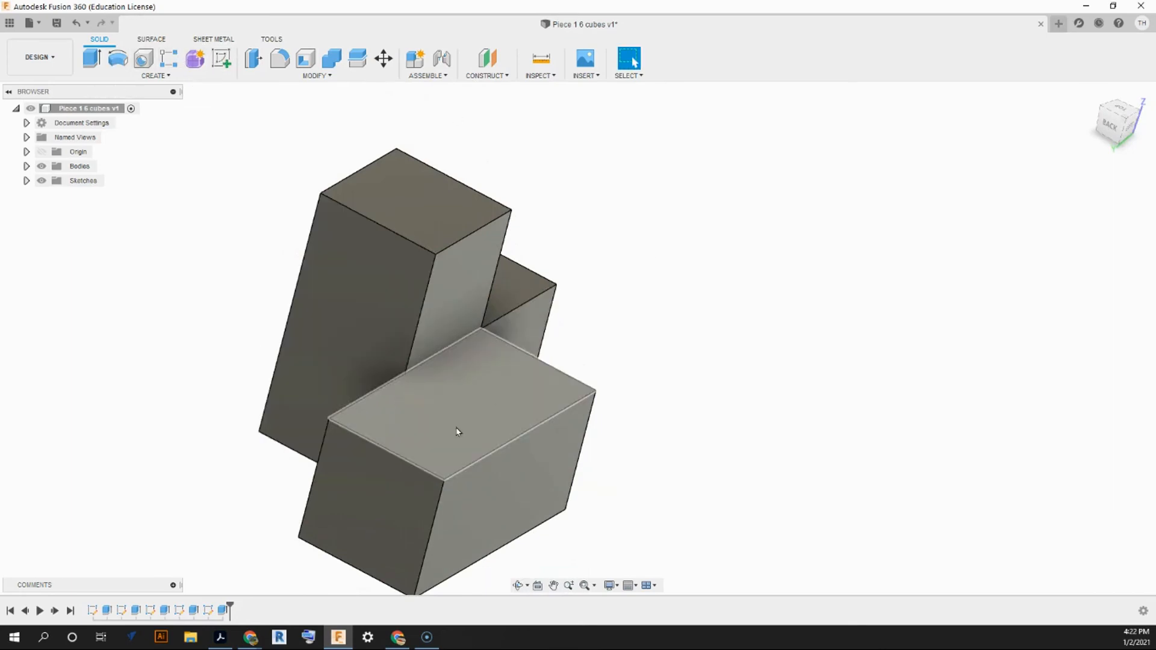
click(91, 60)
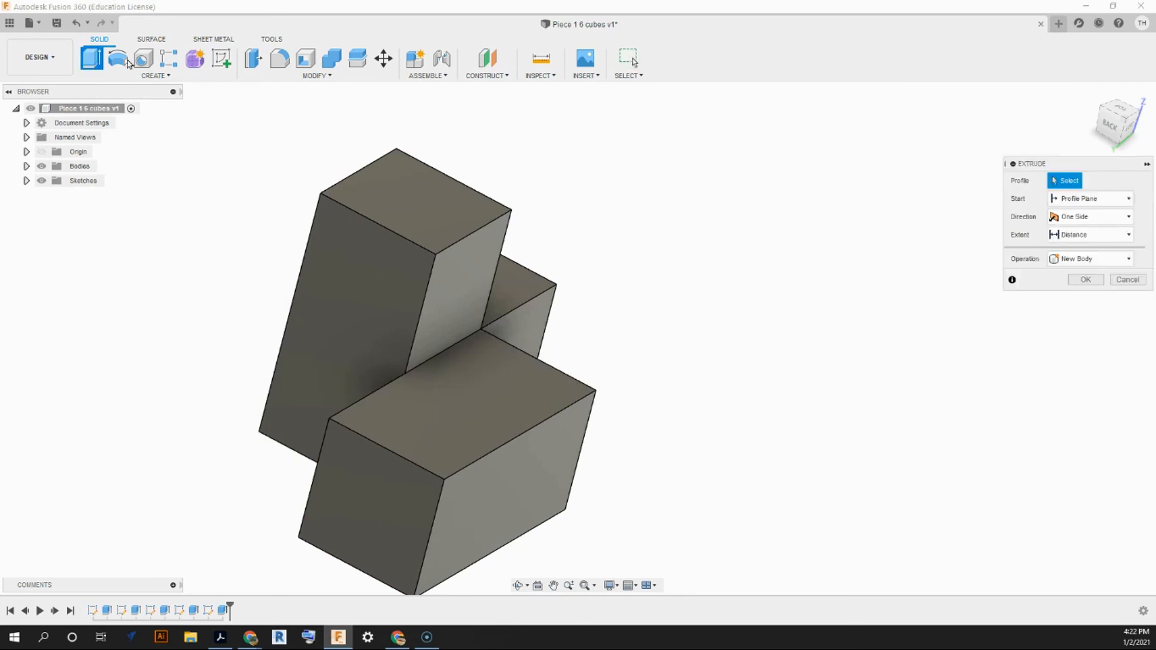
click(222, 58)
click(453, 507)
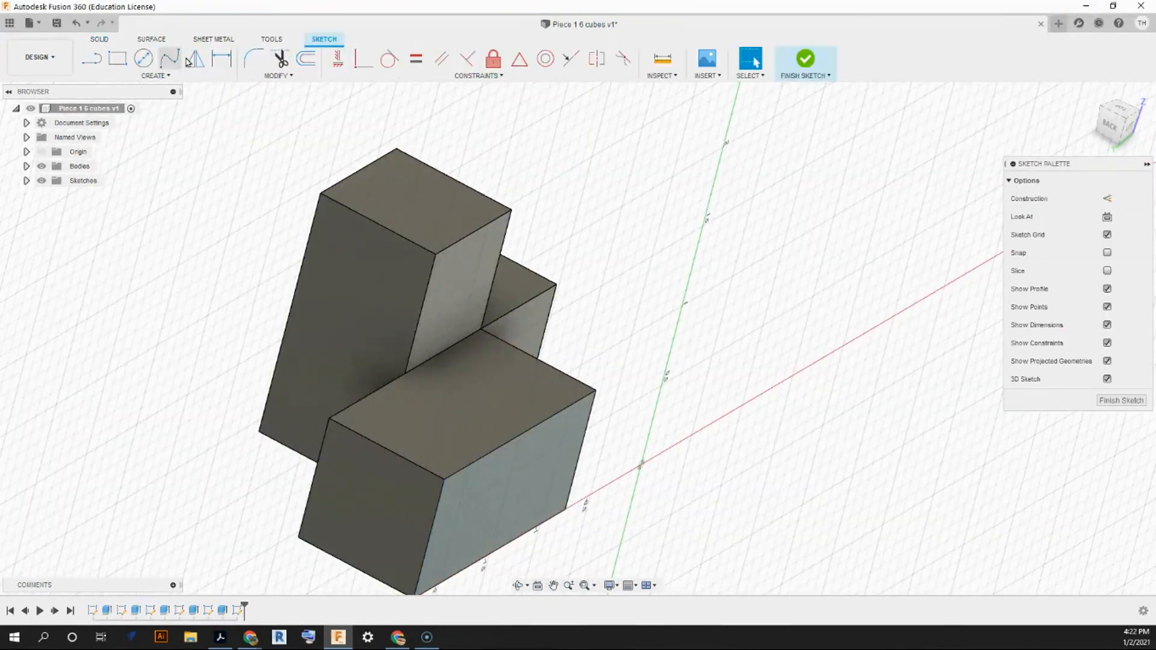
click(117, 58)
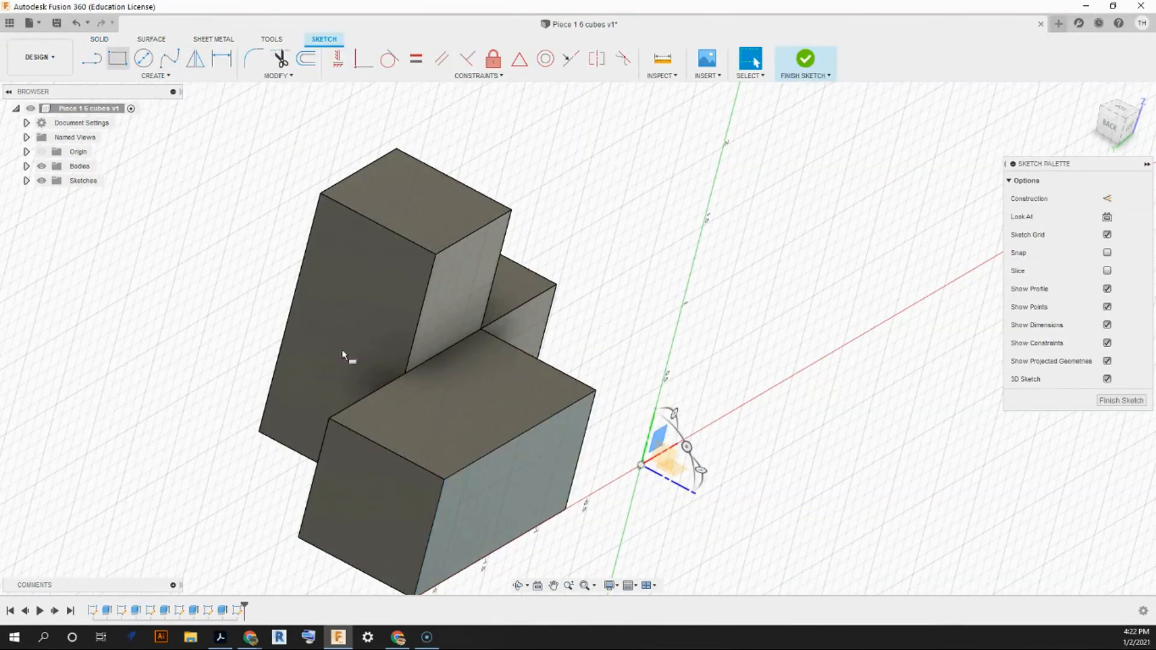
click(448, 479)
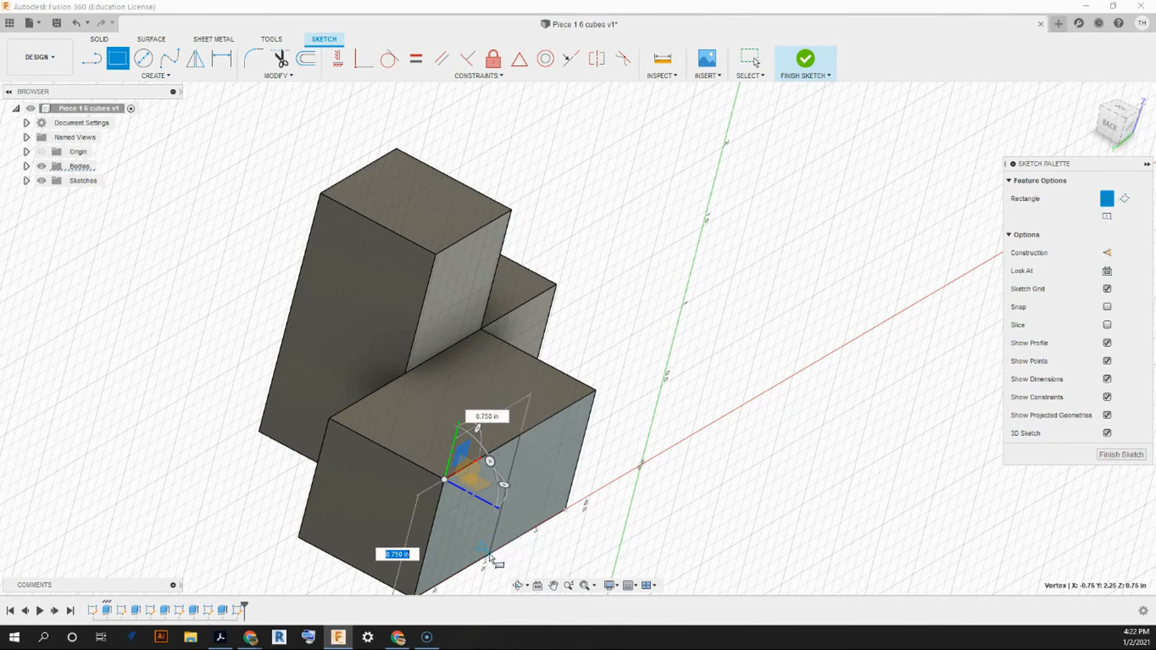
click(491, 560)
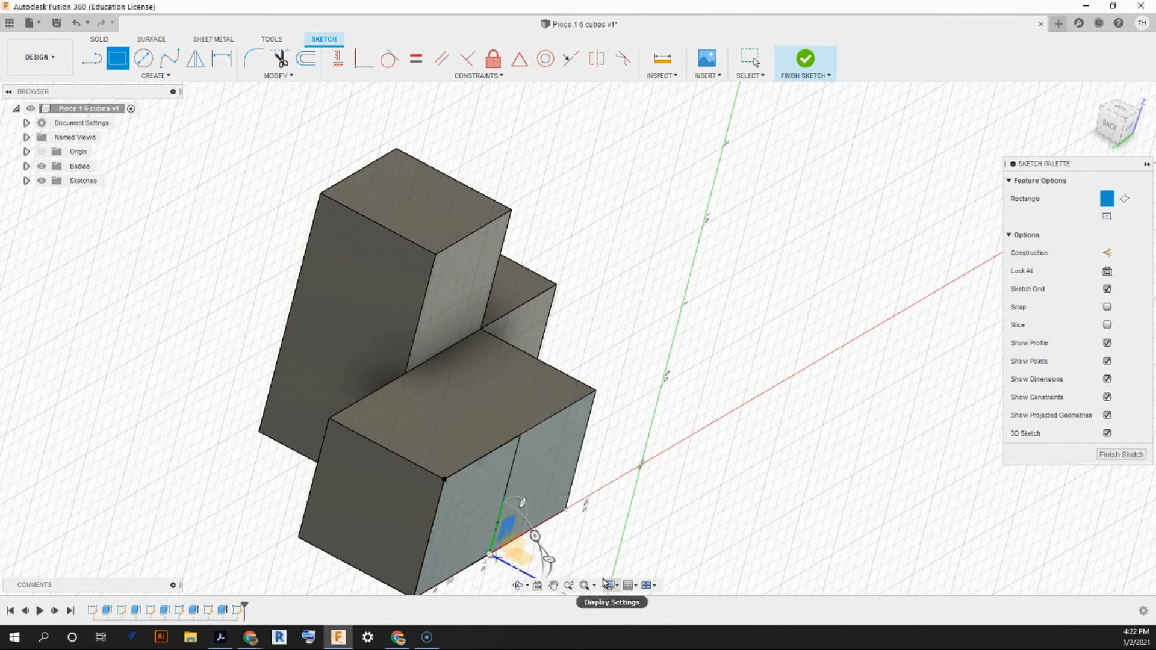
click(807, 78)
Step: Extrude the 0.75 in square profile on the rearmost lower cube outward by 0.75 in to add the sixth cube
click(91, 59)
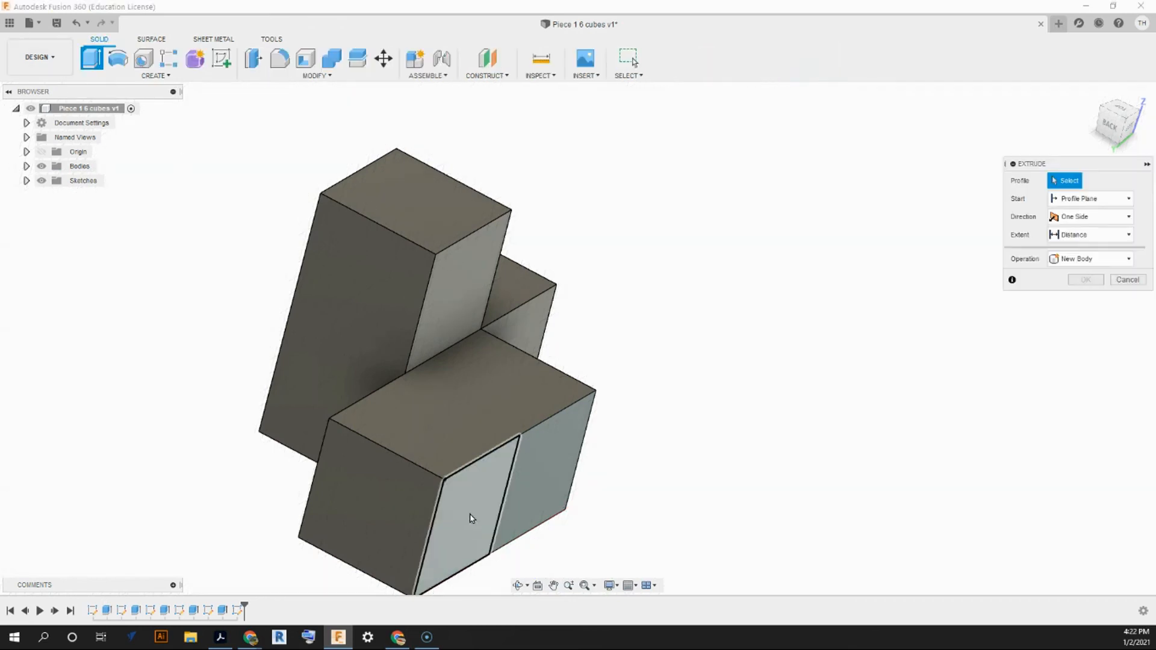
click(472, 519)
text(.7)
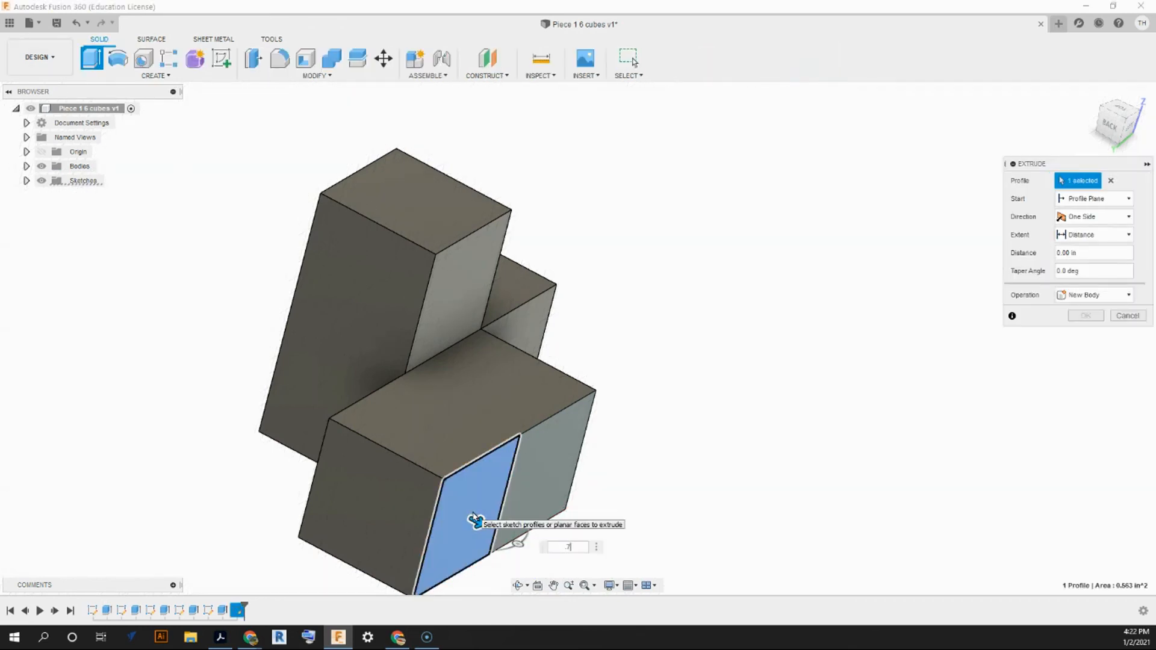
text(5)
key(Return)
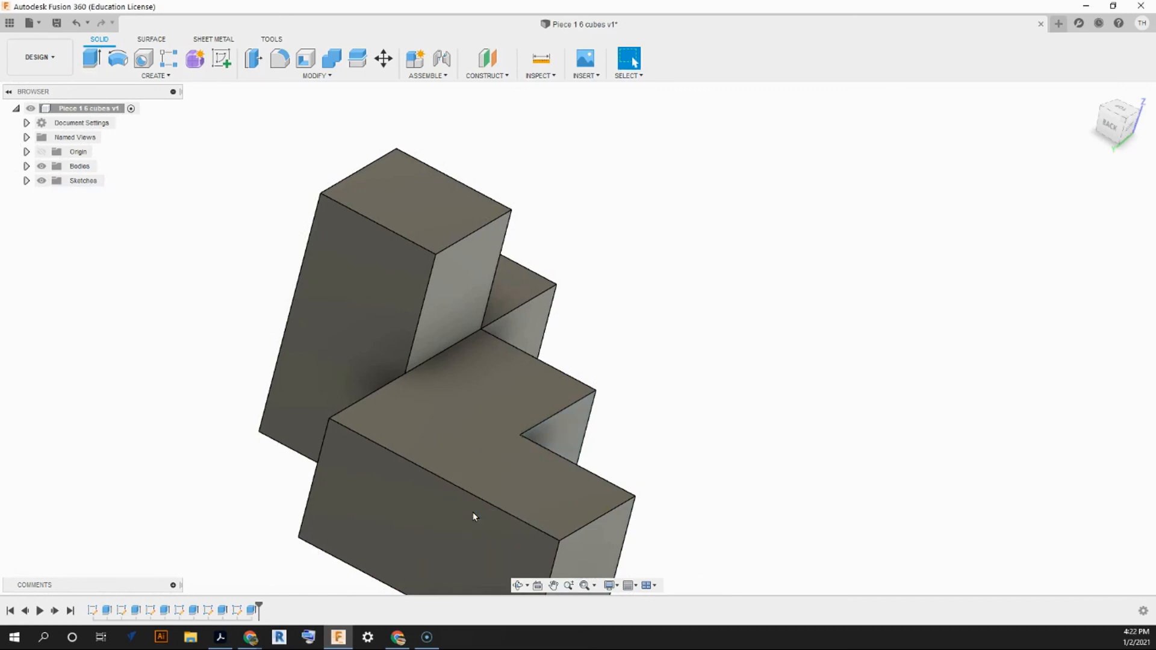
Step: Examine the six-cube piece from the home view and several isometric corner views
click(1091, 94)
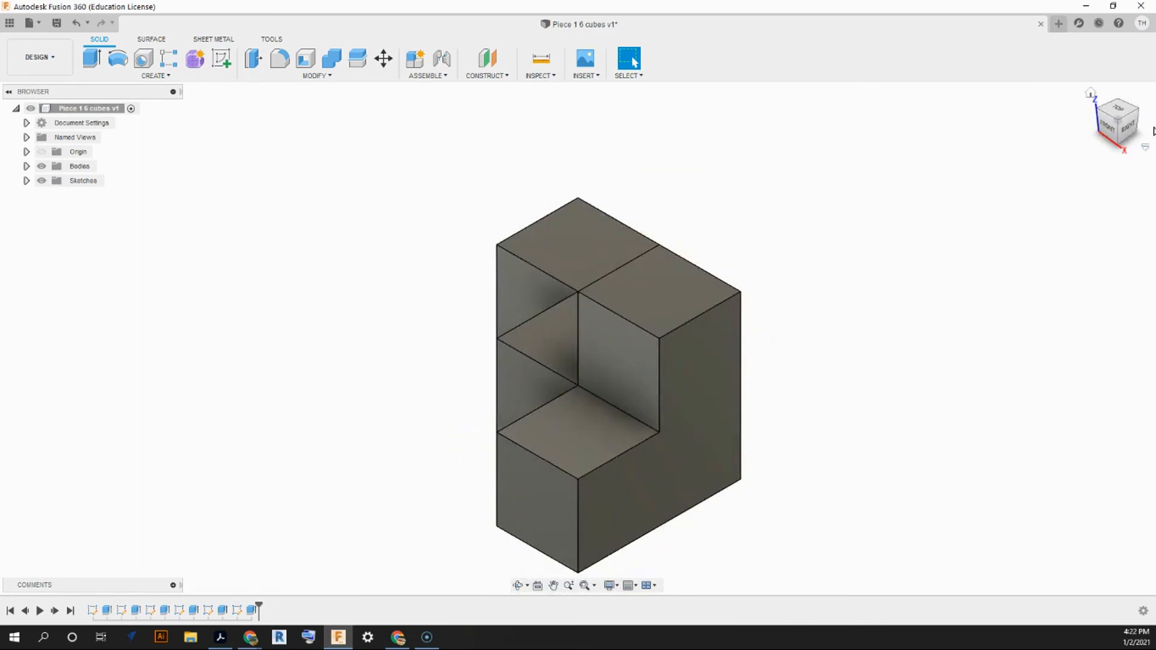
click(1138, 112)
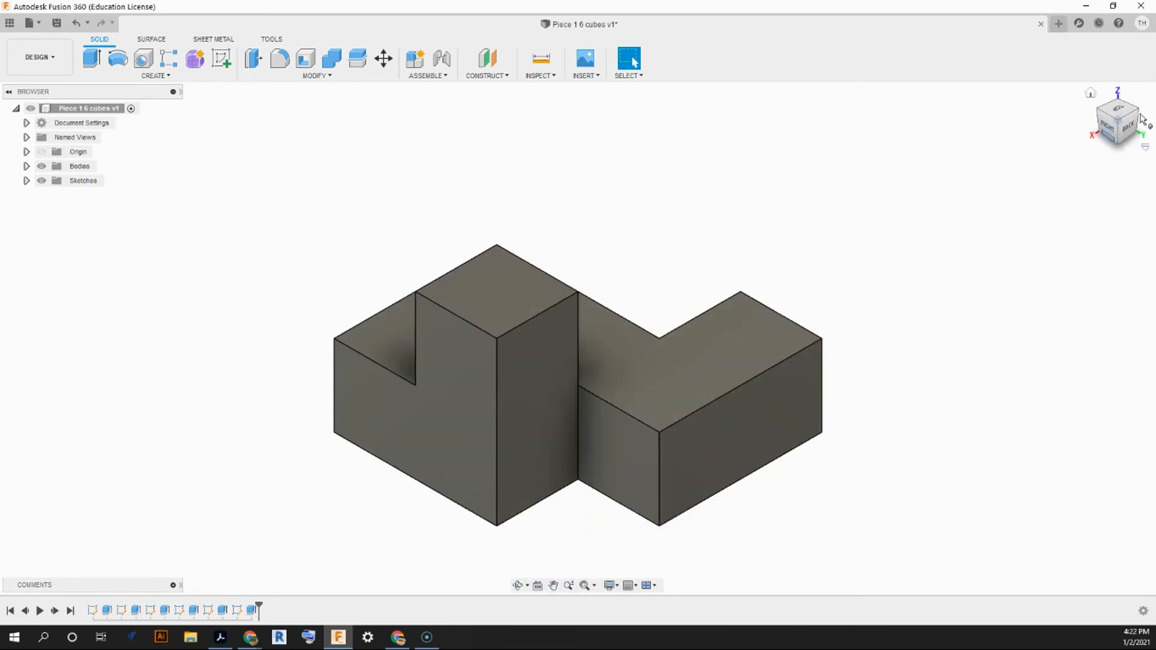
click(1102, 113)
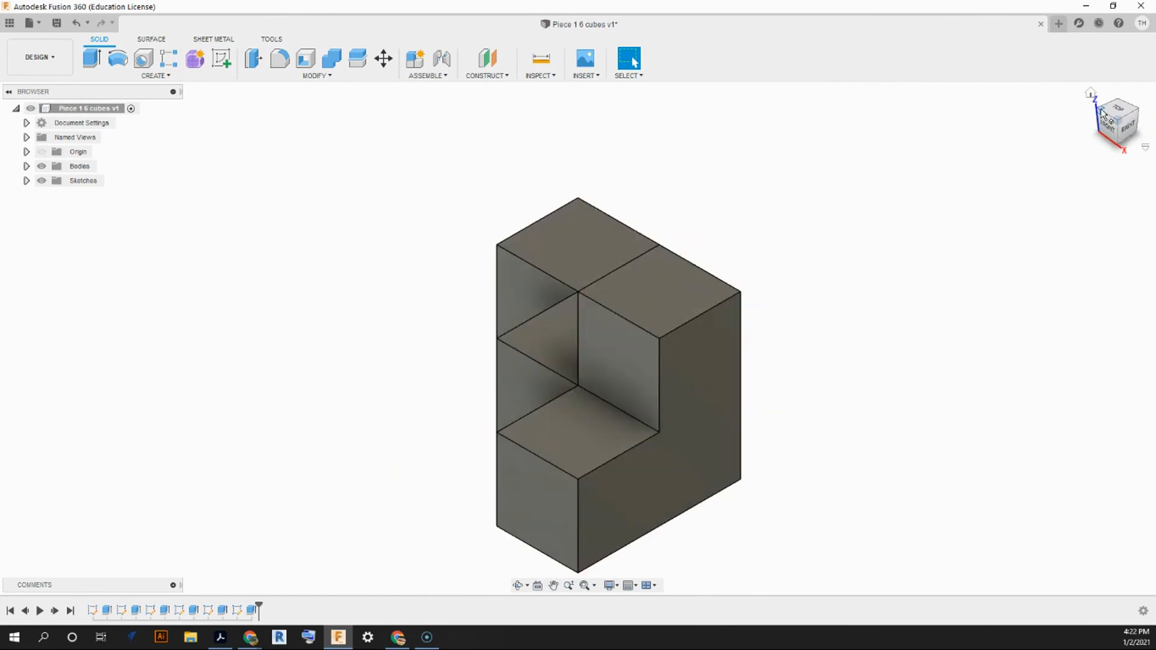
click(1103, 114)
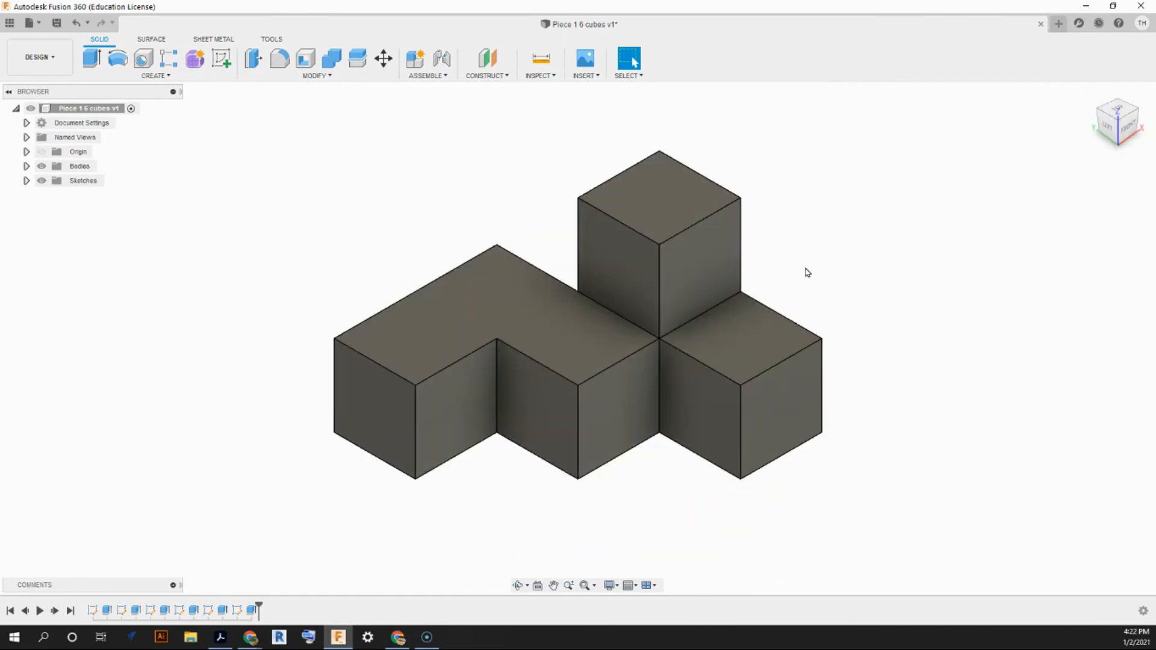
click(1097, 111)
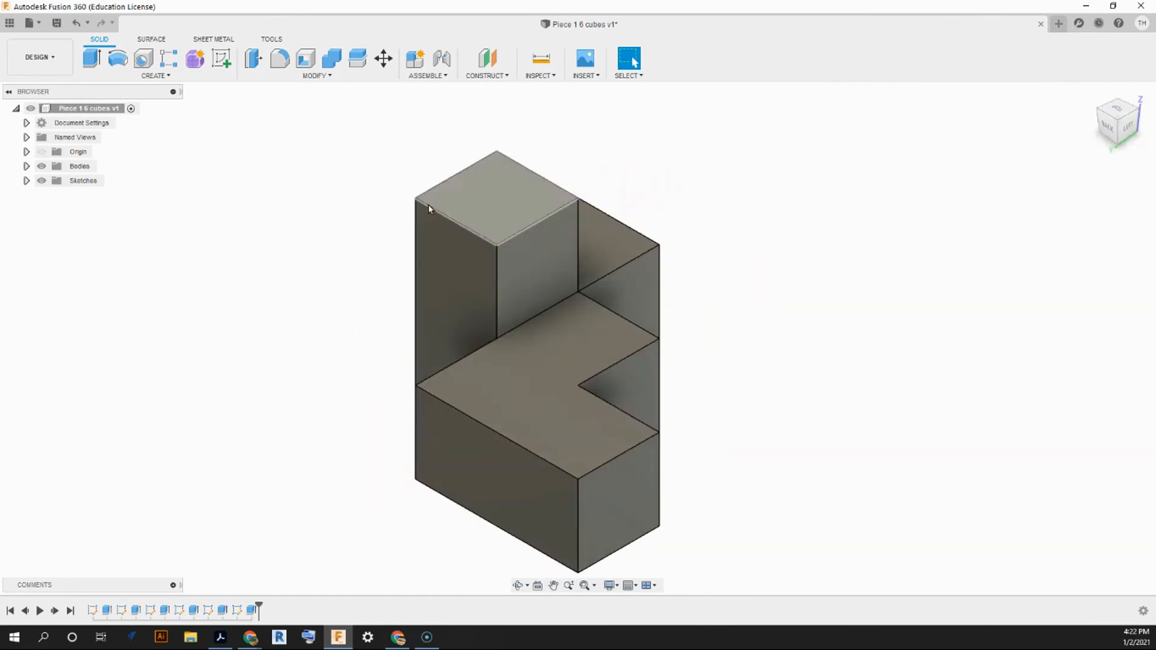
Step: Apply the Paint - Enamel Glossy (Black) appearance to the whole puzzle piece body
click(27, 166)
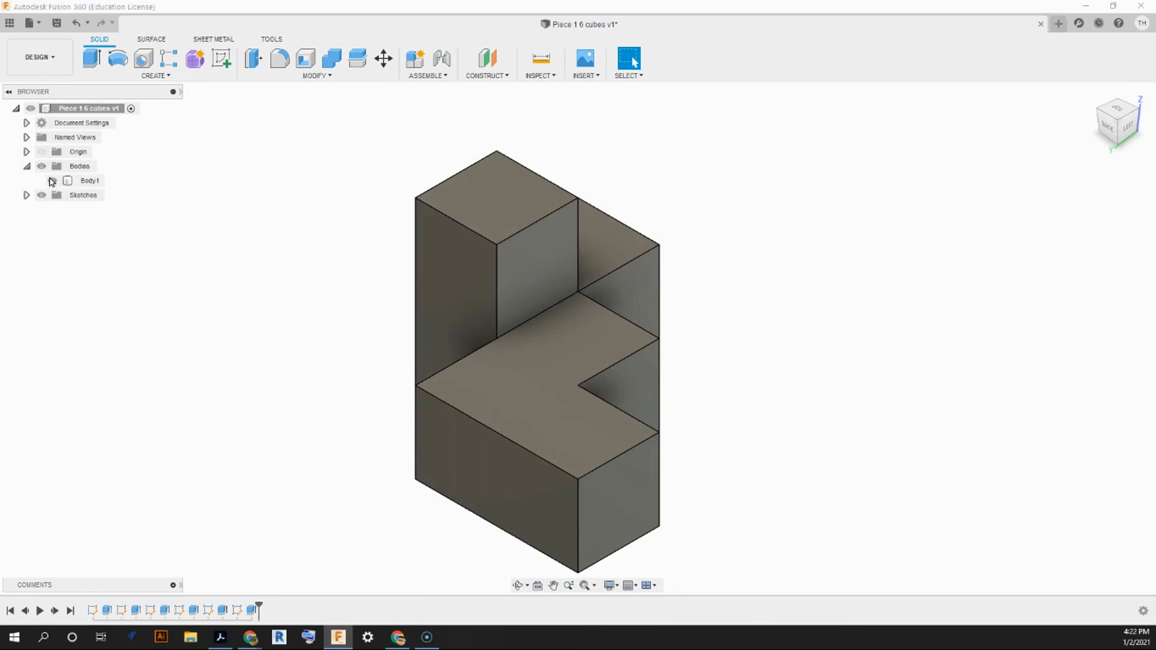
click(66, 182)
right_click(66, 183)
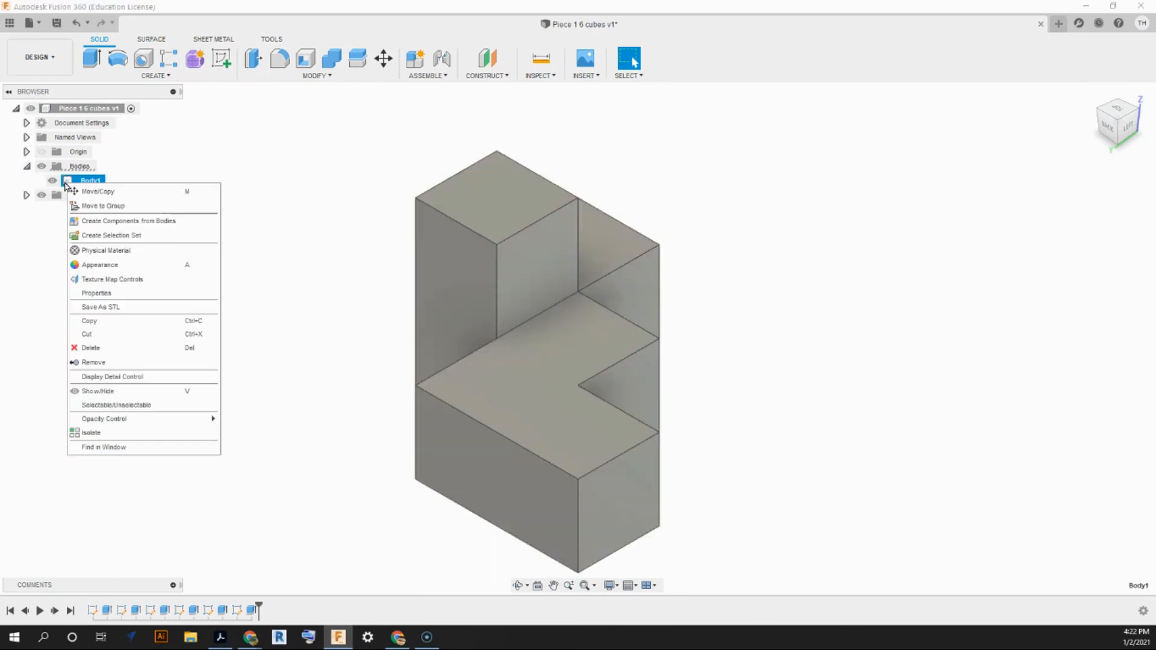
click(123, 265)
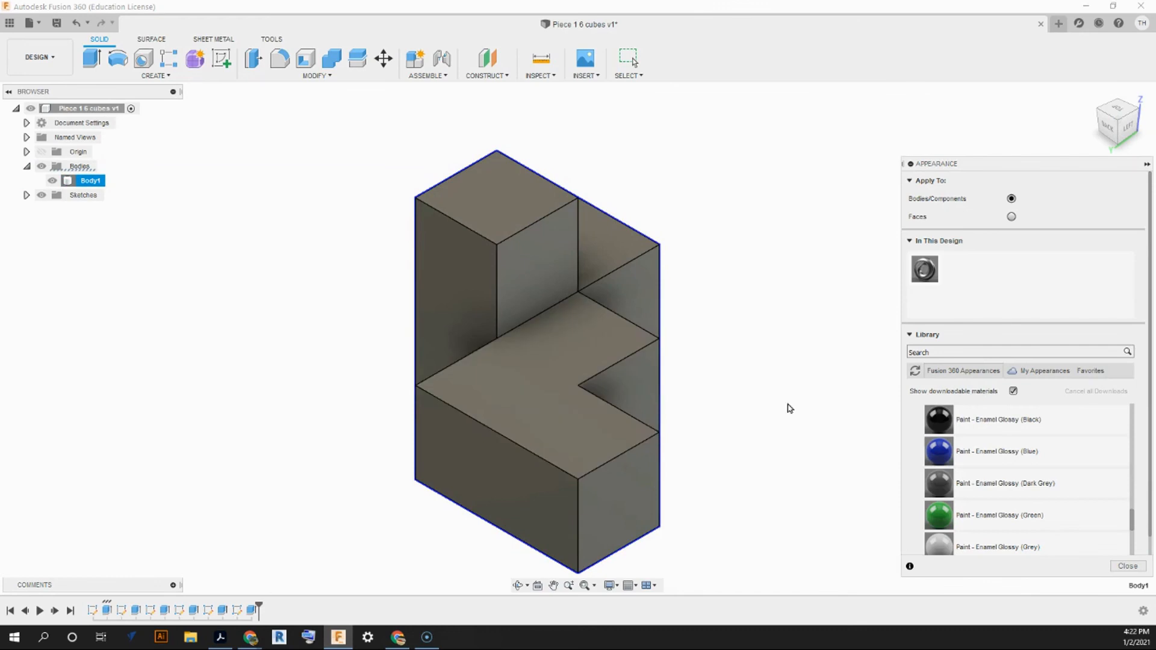
scroll(1018, 451, down, 3)
scroll(1016, 455, up, 3)
scroll(1016, 455, down, 3)
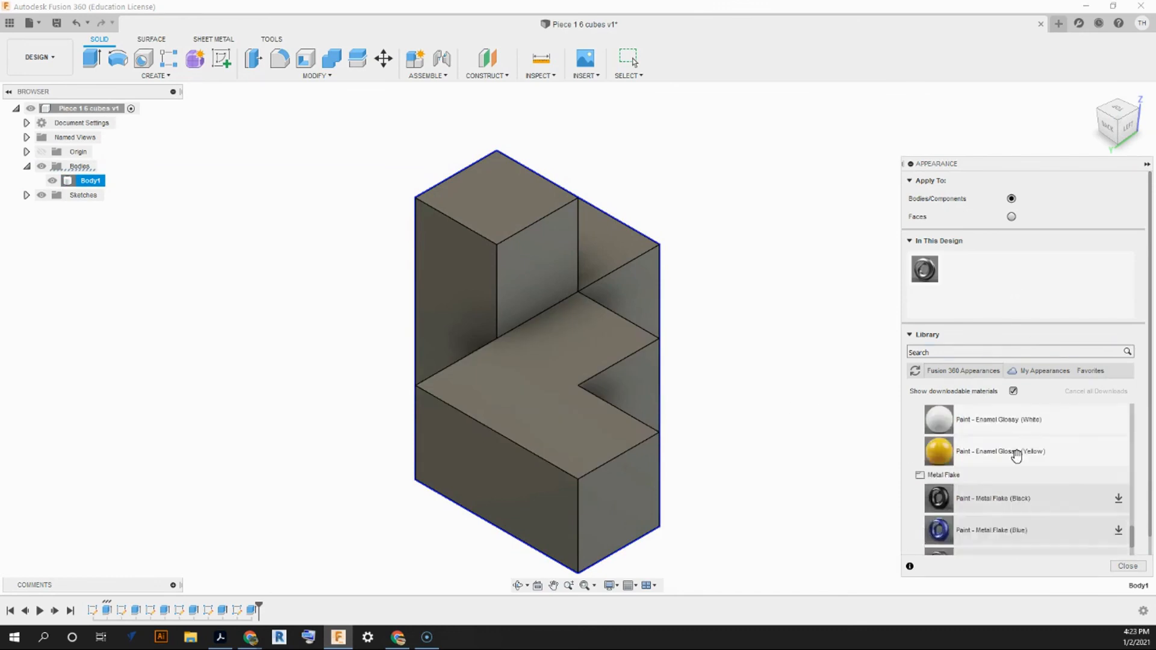
scroll(1016, 455, up, 5)
scroll(1018, 453, down, 3)
scroll(1109, 492, down, 2)
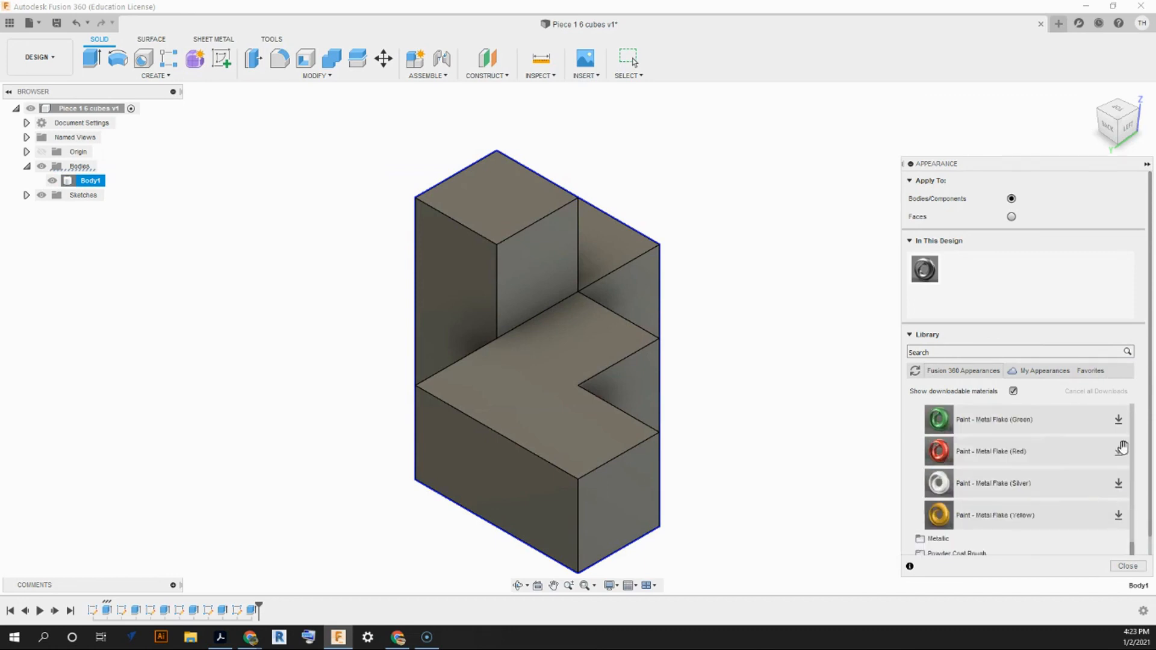
scroll(1111, 474, up, 3)
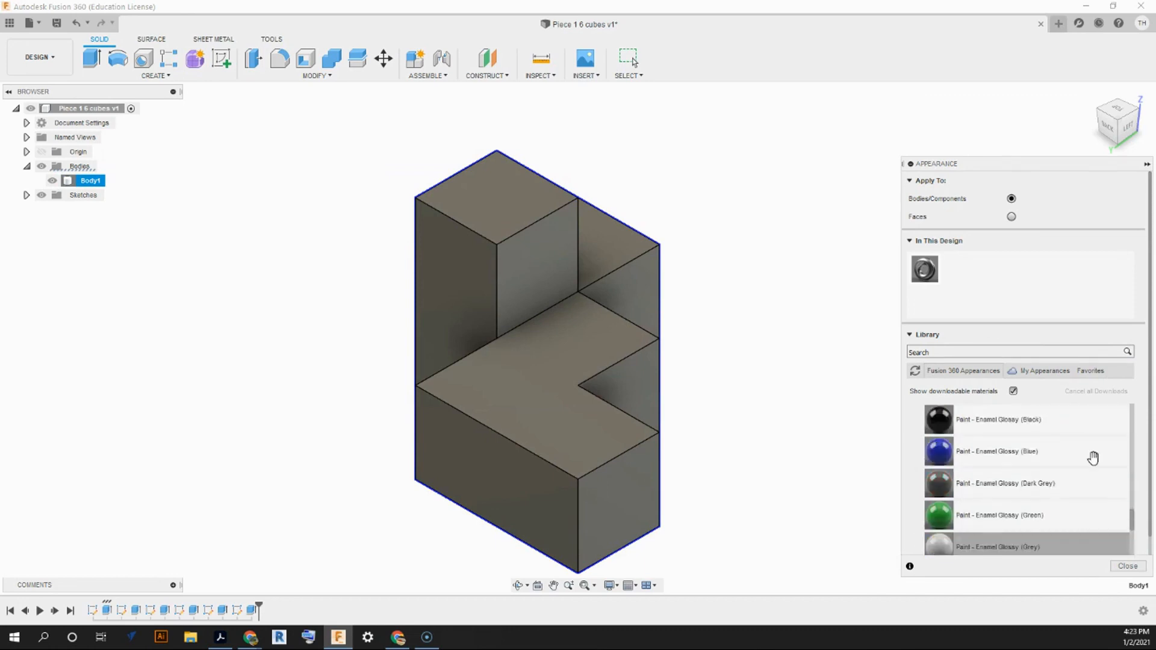
drag(991, 485, 569, 334)
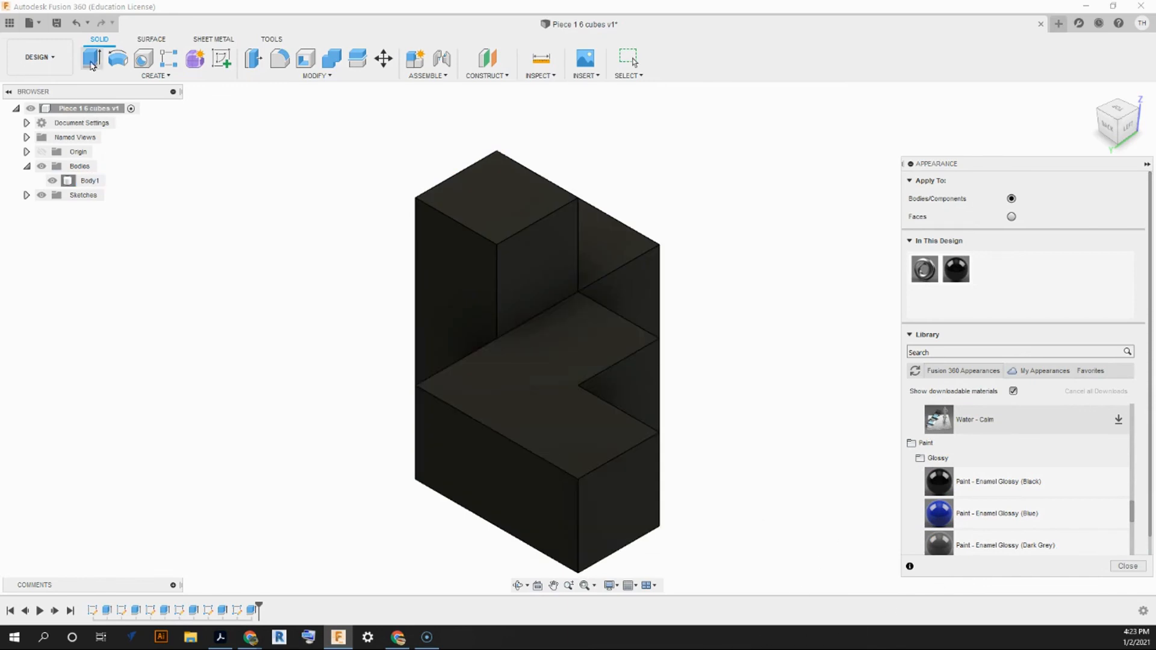
Step: Save a new version of the design with the description User Saved and return to the home view
click(57, 26)
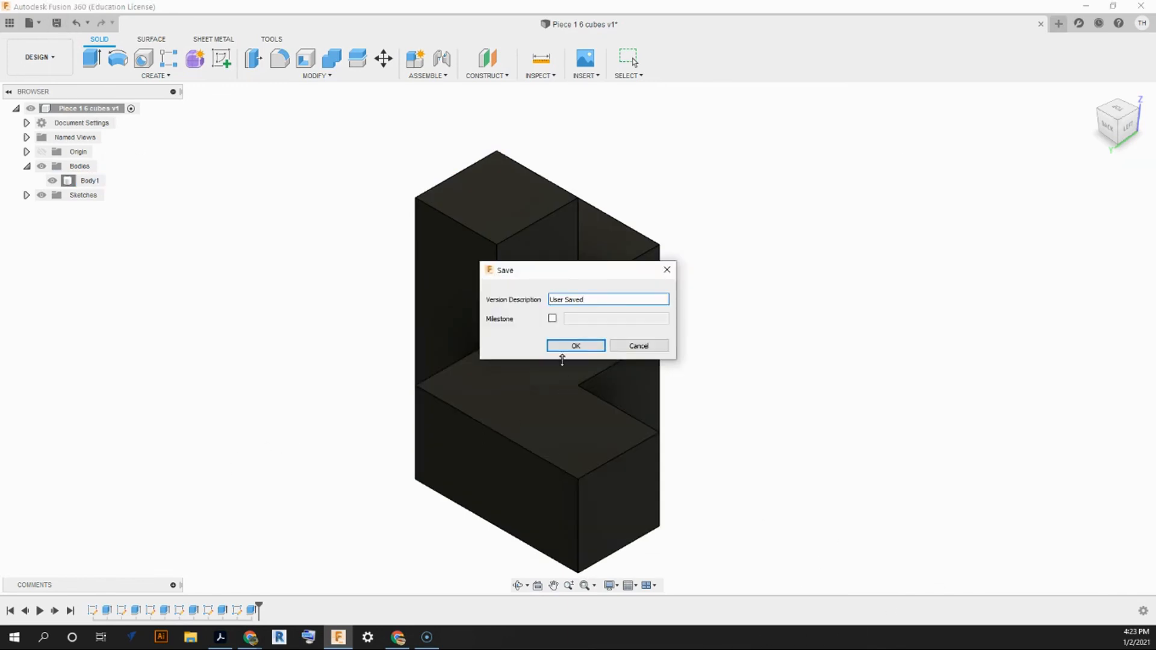
click(577, 347)
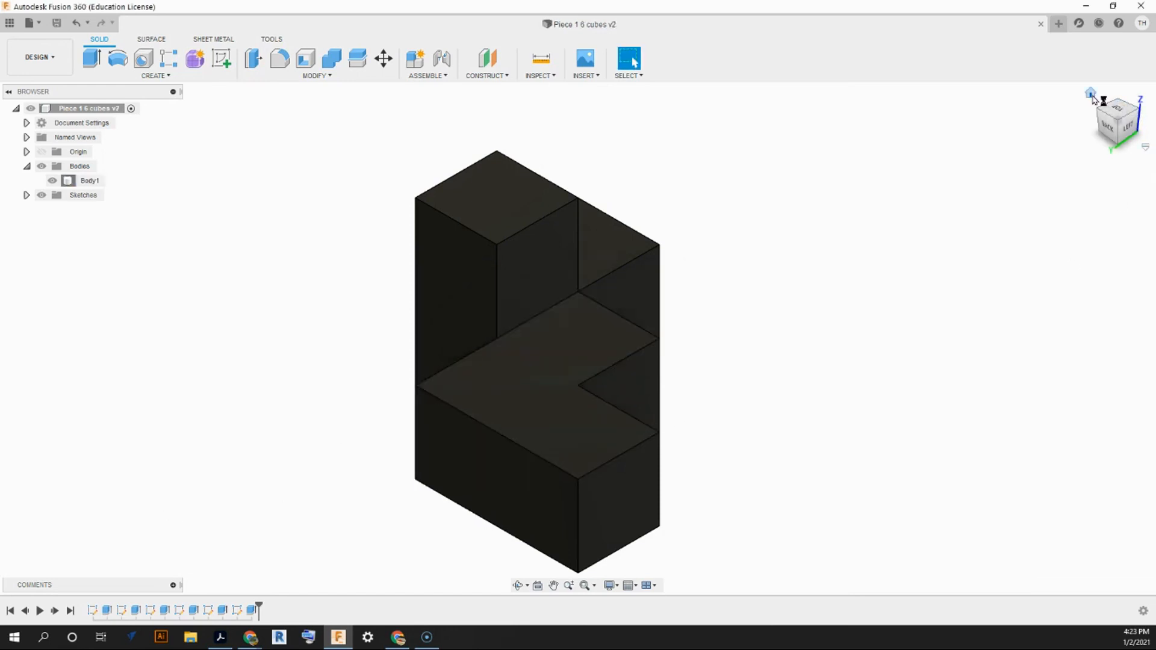
click(1091, 94)
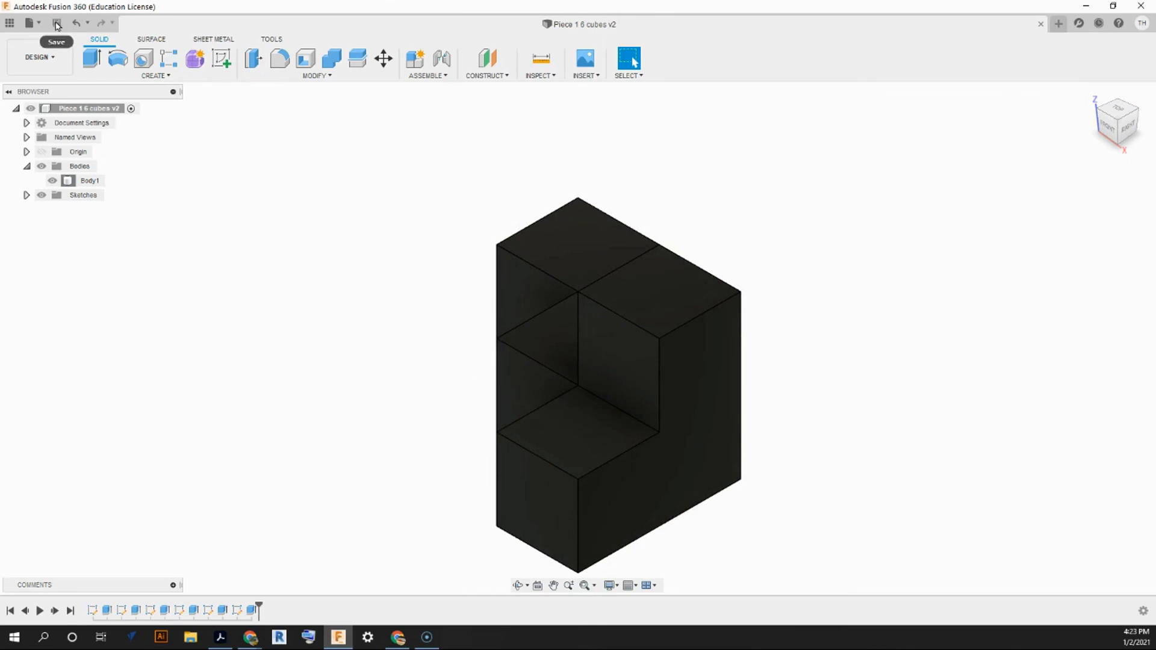